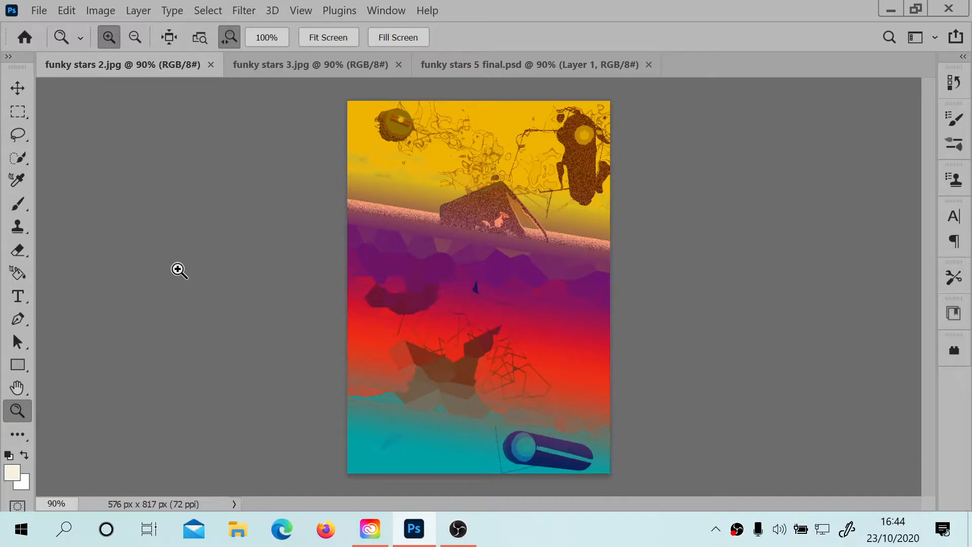
Look through the open funky stars 3.jpg and funky stars 5 final.psd documents and return to funky stars 2.jpg
click(304, 70)
click(435, 64)
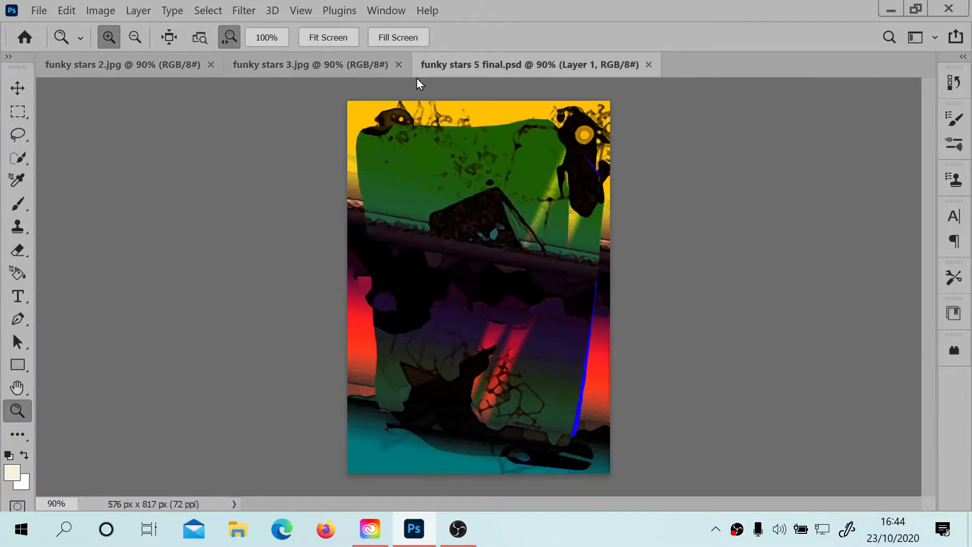
click(350, 81)
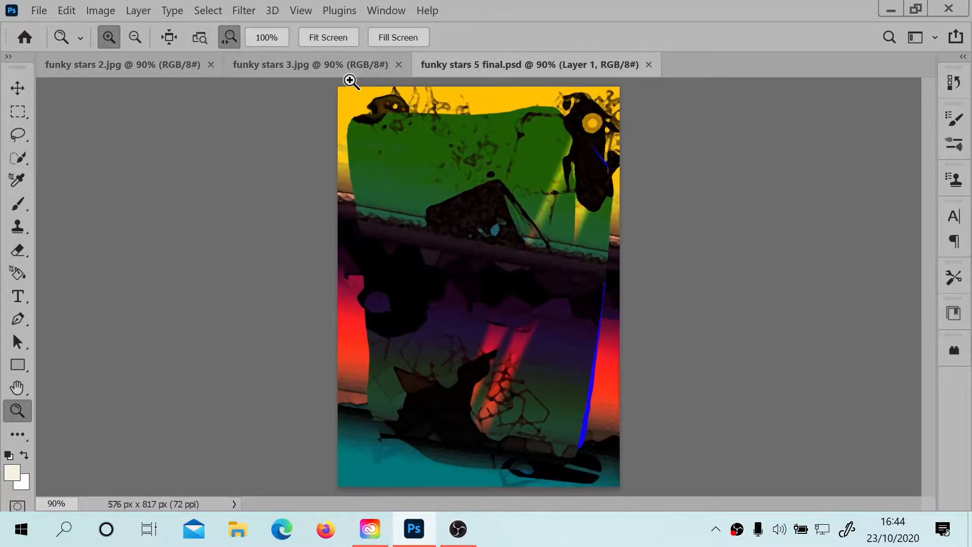
click(299, 68)
click(168, 63)
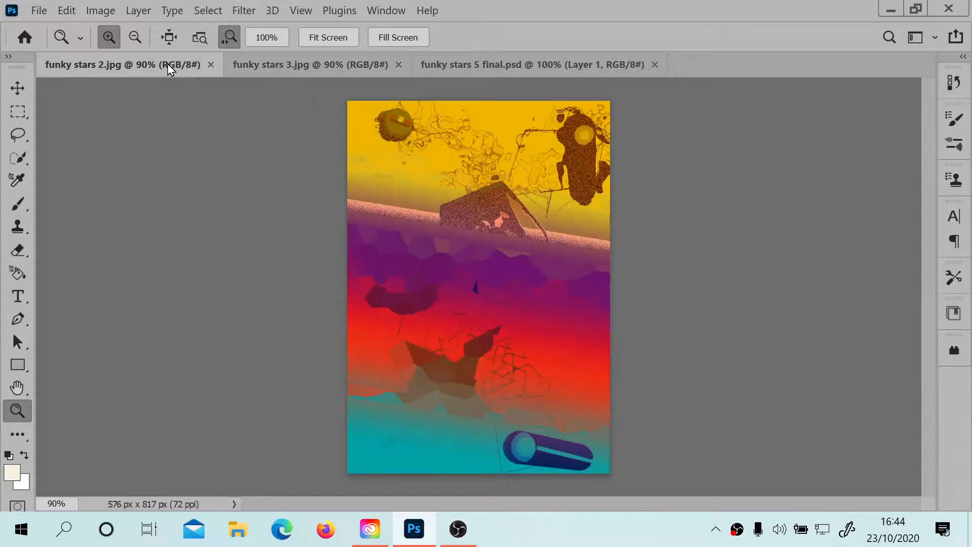
Start Sky Replacement on funky stars 2.jpg and move its dialog clear of the artwork
click(72, 14)
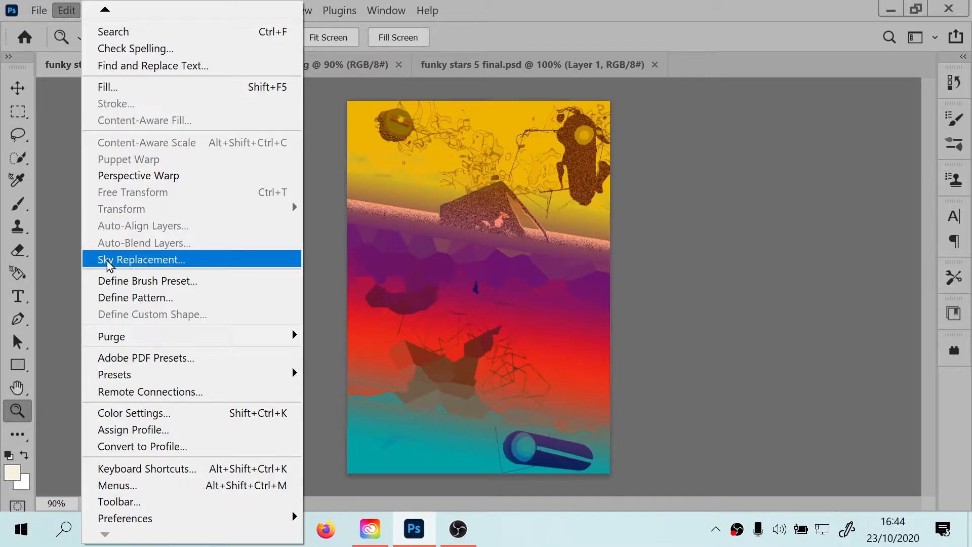
click(131, 263)
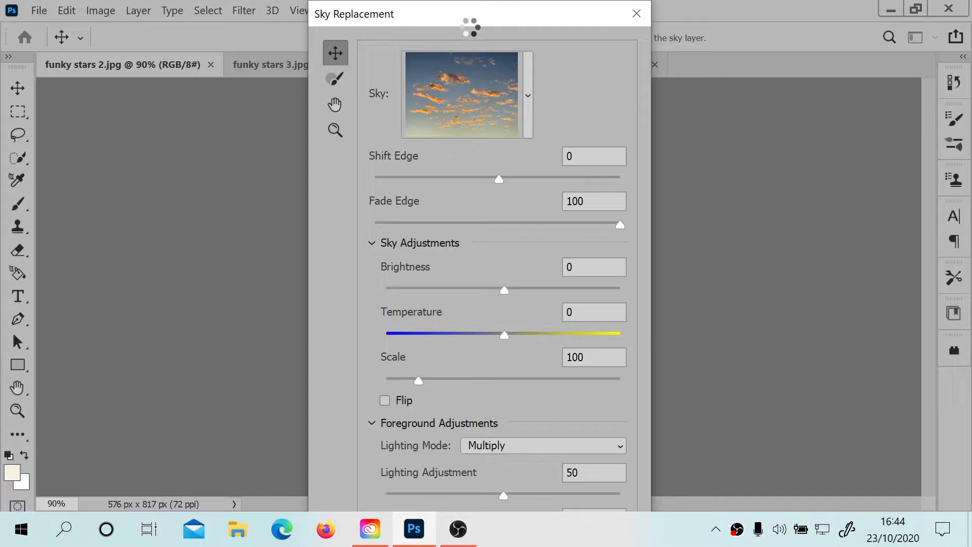
drag(452, 19, 764, 20)
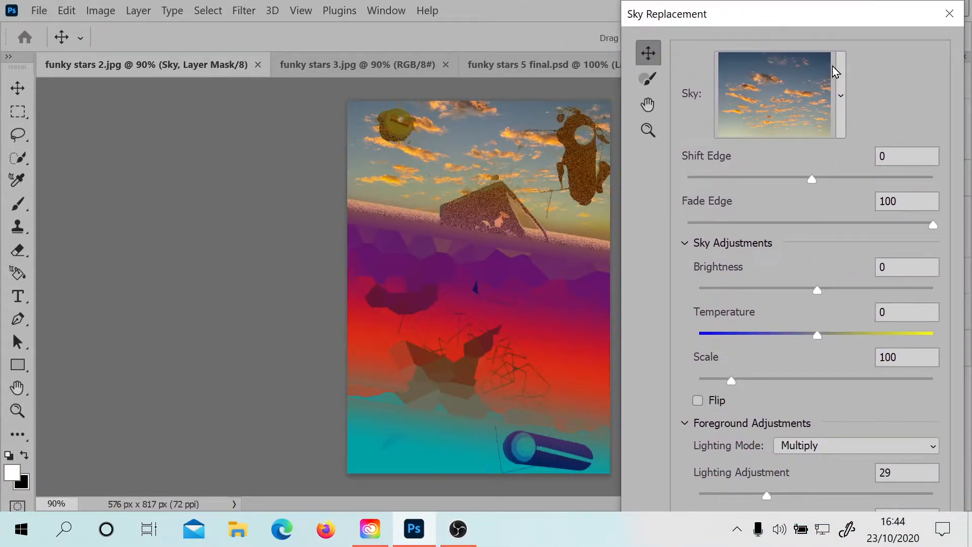
Show the available sky presets and collapse the Blue Skies, Spectacular and Sunsets groups
click(841, 97)
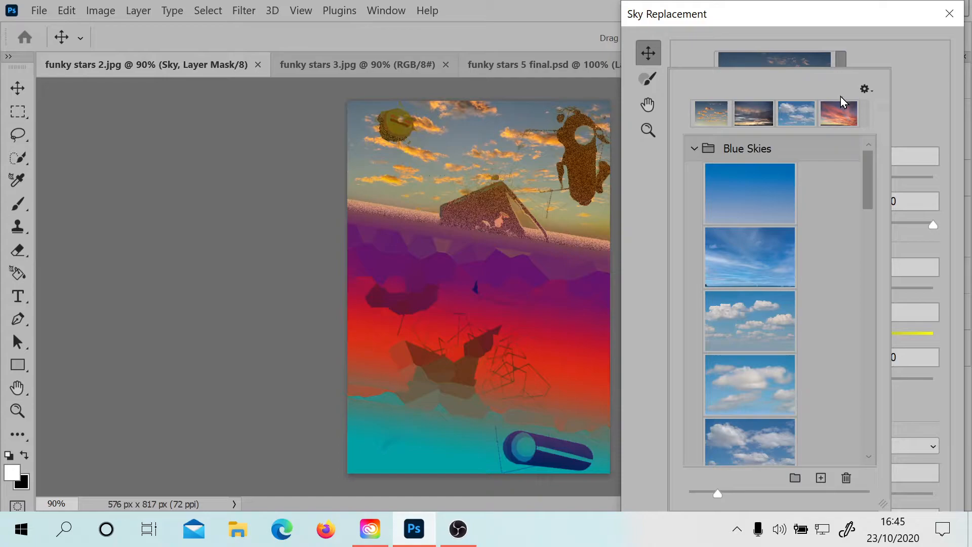
click(694, 149)
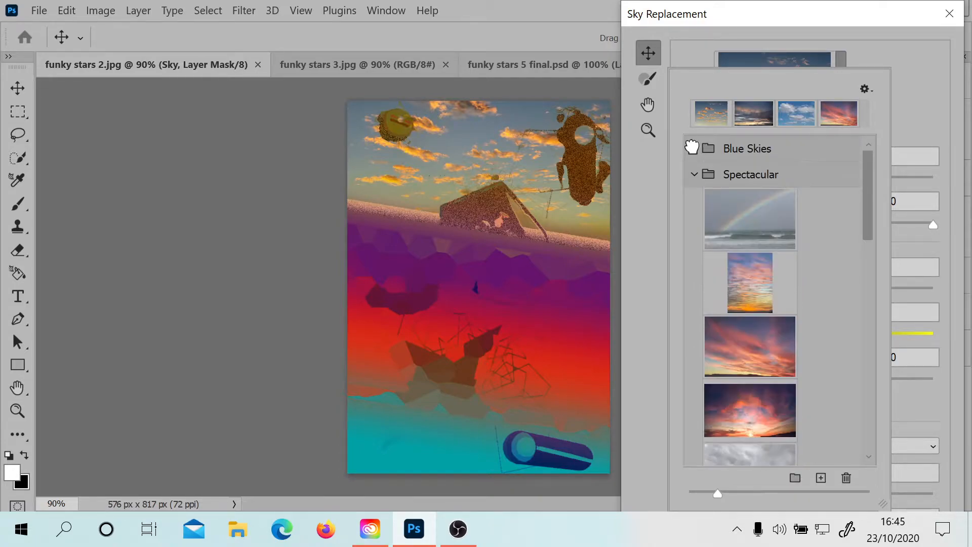
click(694, 174)
click(694, 200)
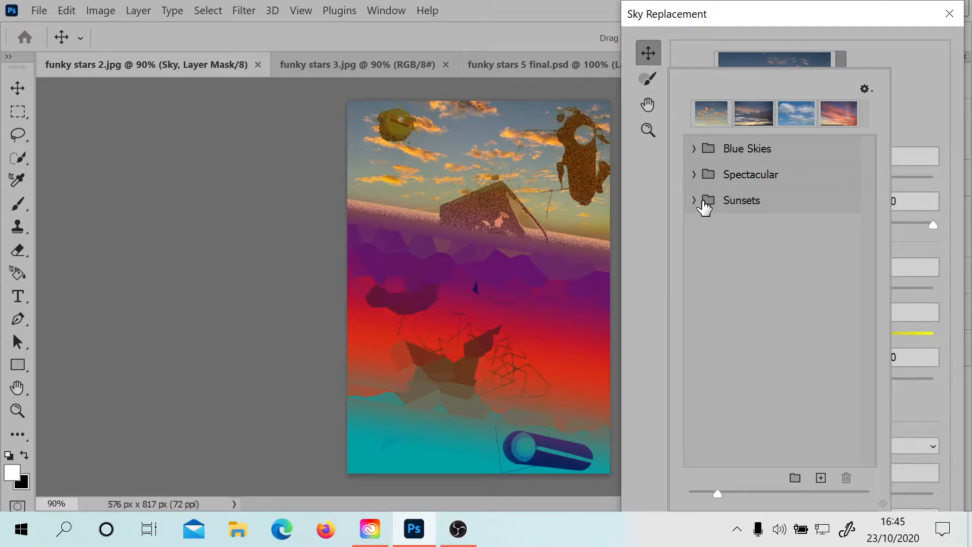
Expand the Blue Skies group and try its first three skies: clear blue, wispy clouds and small white clouds
click(687, 147)
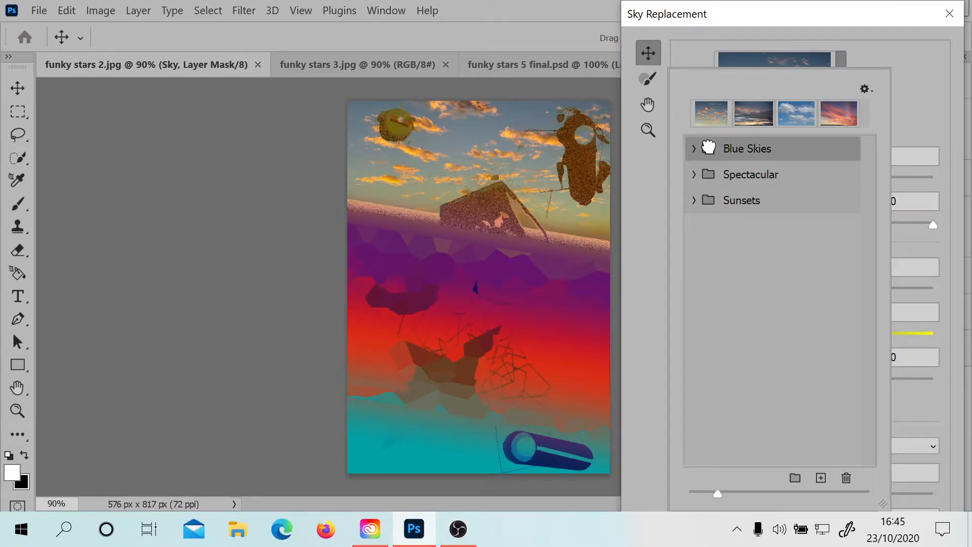
click(693, 149)
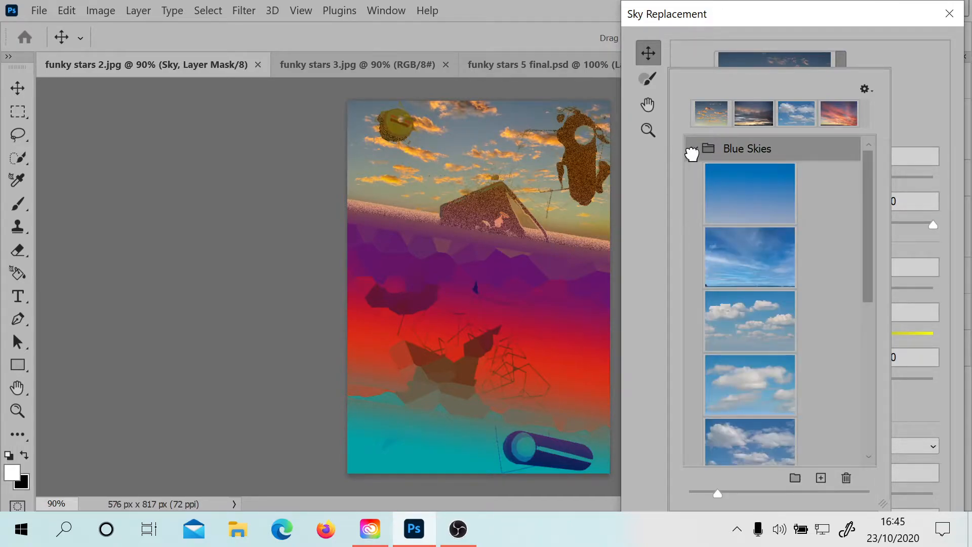
click(756, 200)
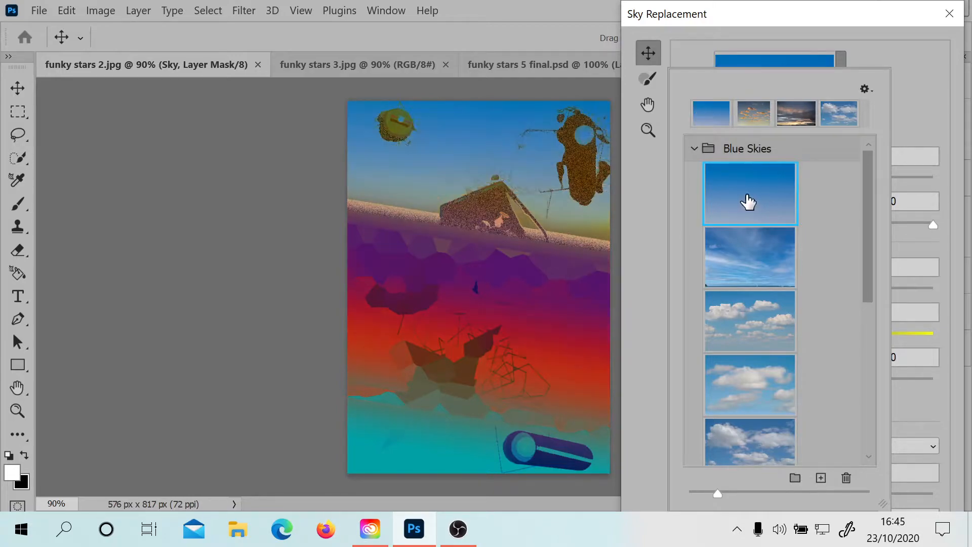
click(744, 264)
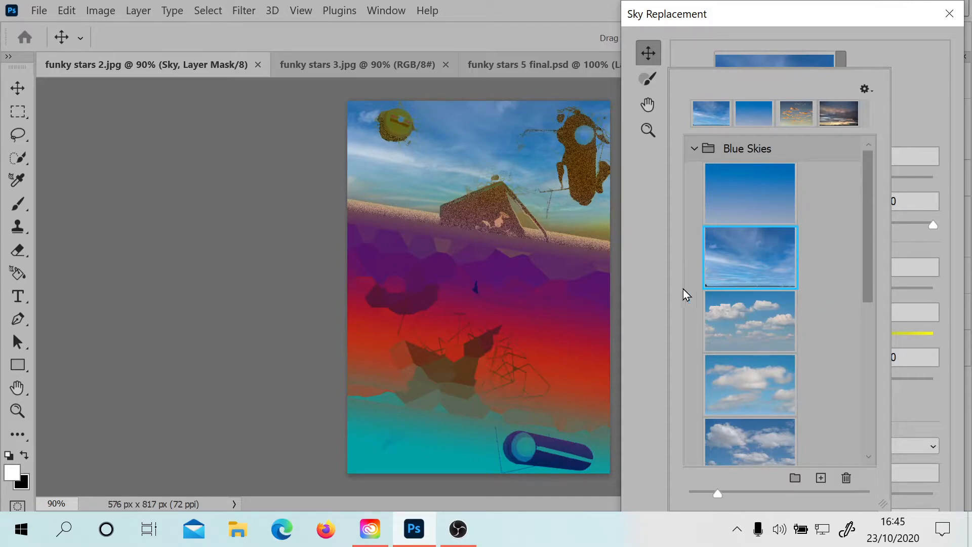
click(749, 324)
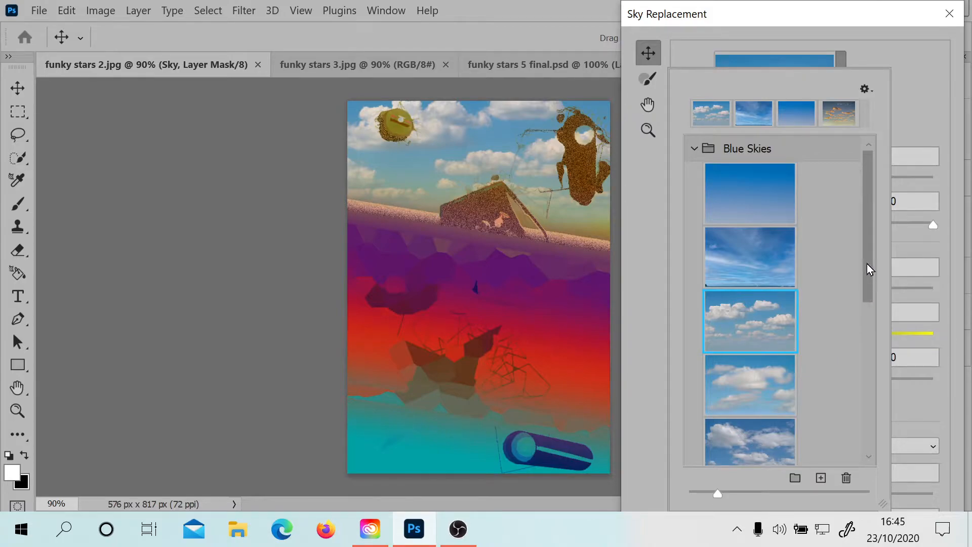
Try the fourth, fifth and sixth Blue Skies presets, ending with the deep blue sky with scattered central clouds
drag(870, 262, 868, 287)
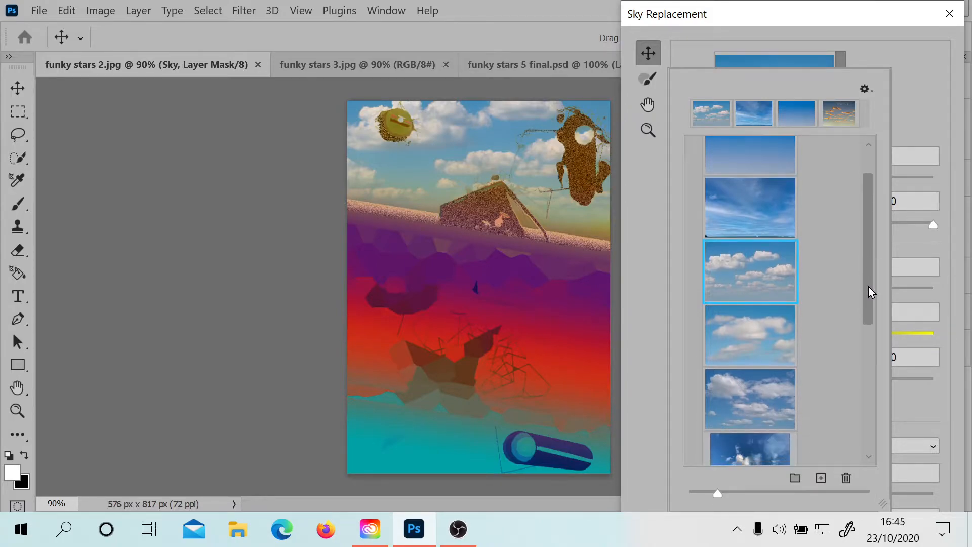
click(735, 334)
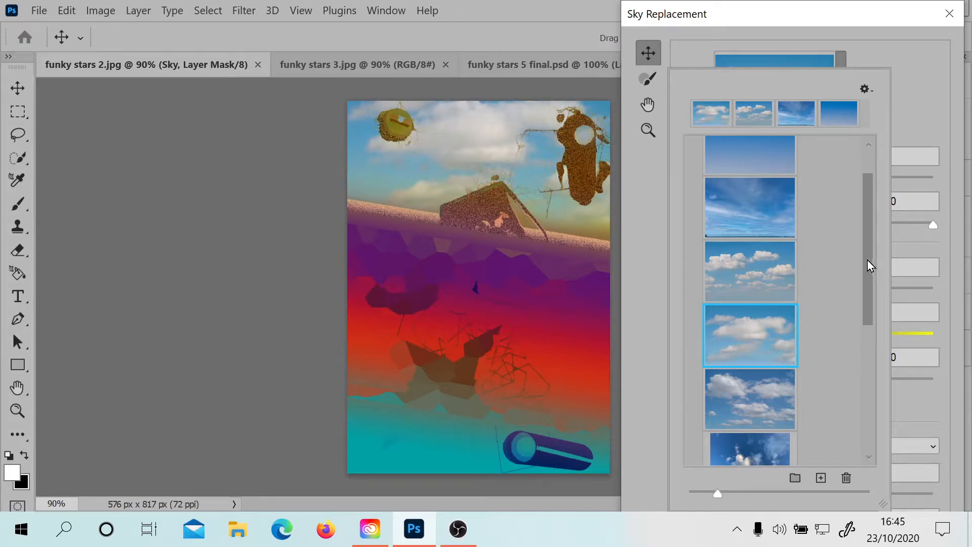
drag(867, 260, 866, 303)
click(752, 303)
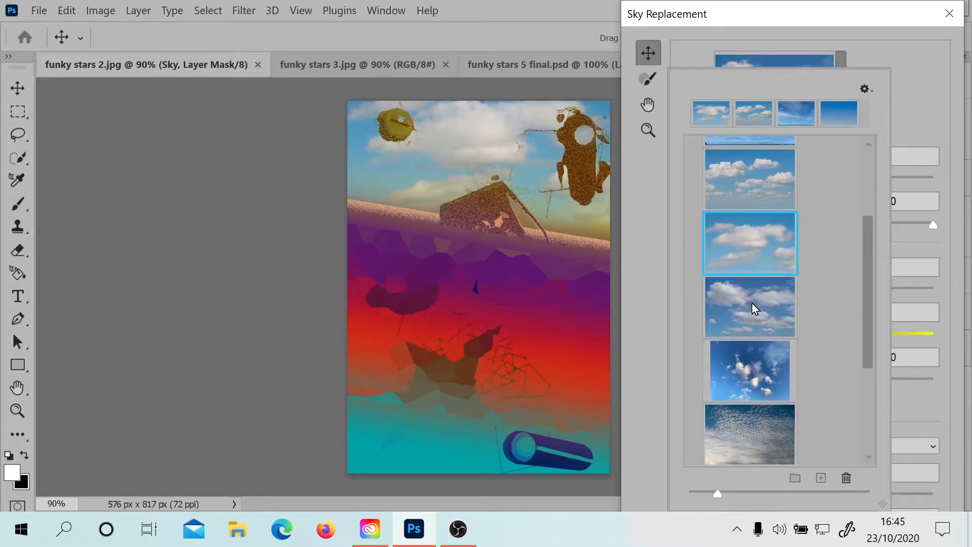
click(754, 376)
Try the last three Blue Skies presets: the rippled clouds, the dark streaky sky and the portrait-format swirling white cloud
click(861, 281)
drag(864, 285, 863, 361)
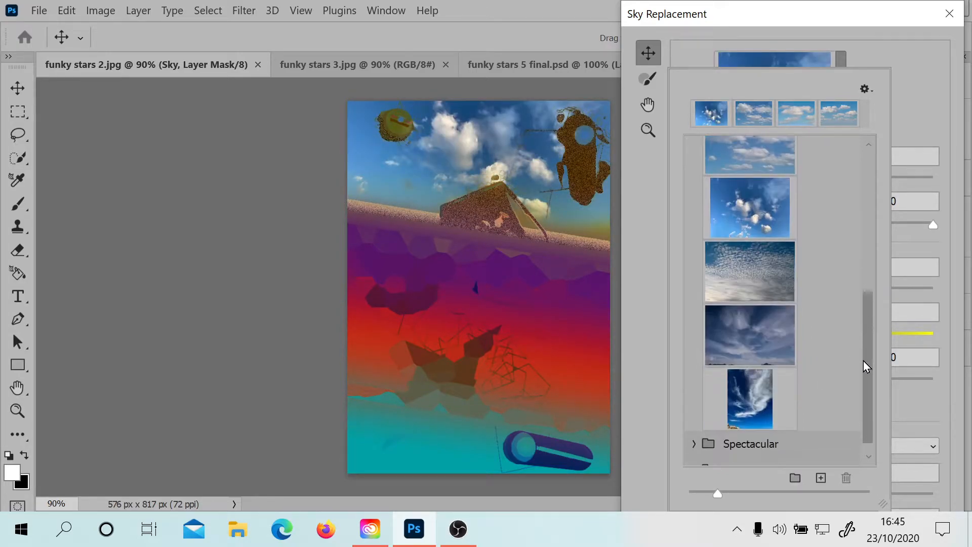
click(722, 271)
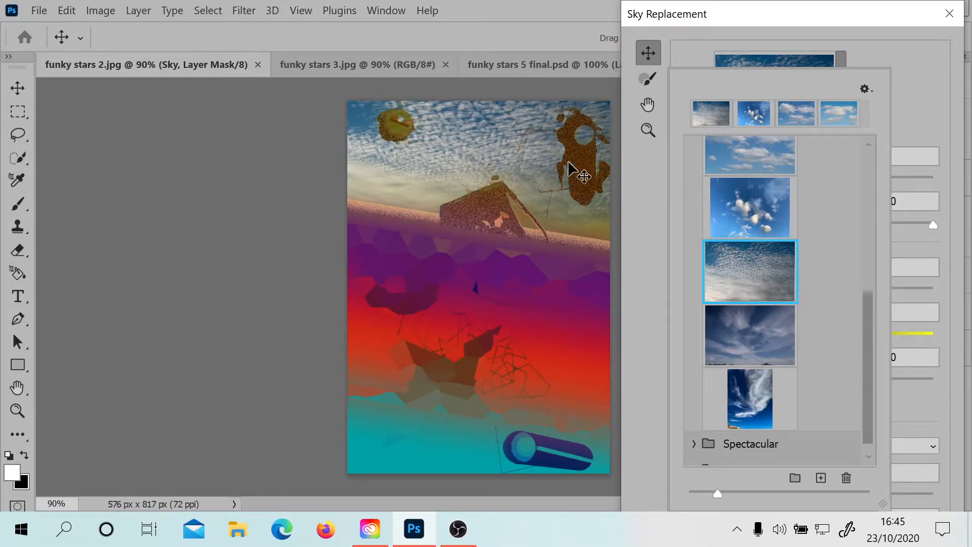
click(743, 346)
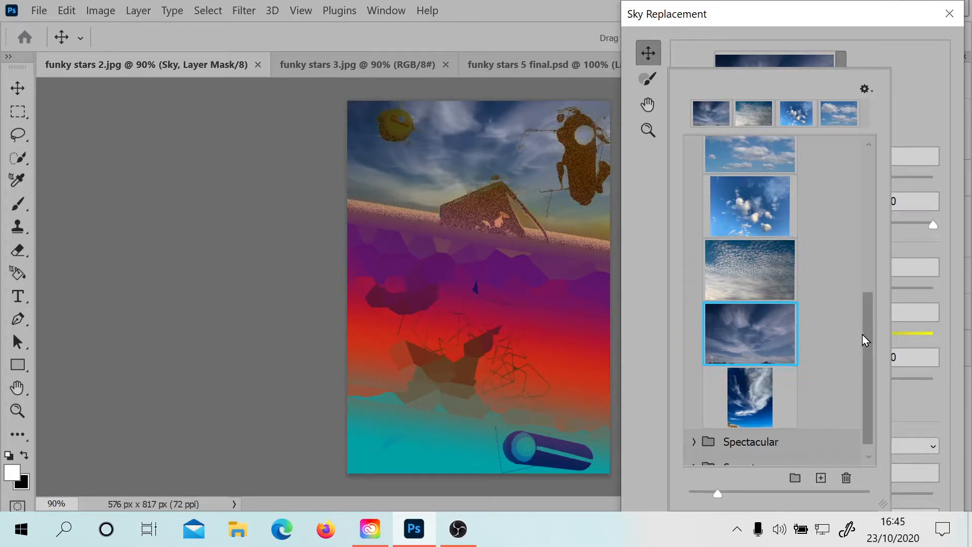
scroll(861, 337, down, 1)
click(746, 383)
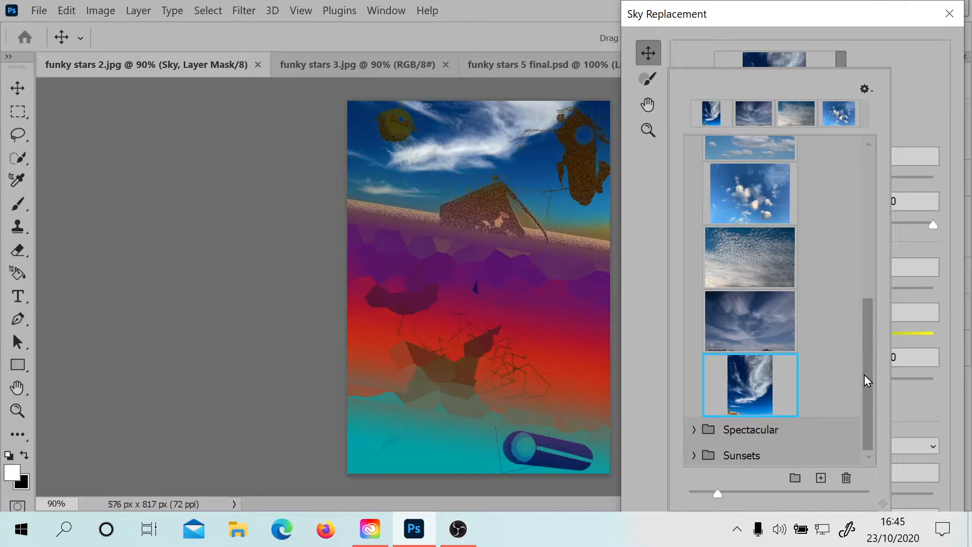
Collapse Blue Skies, expand Spectacular, and try its rainbow, portrait-format sunset and red streaked cloud skies
drag(863, 340, 863, 159)
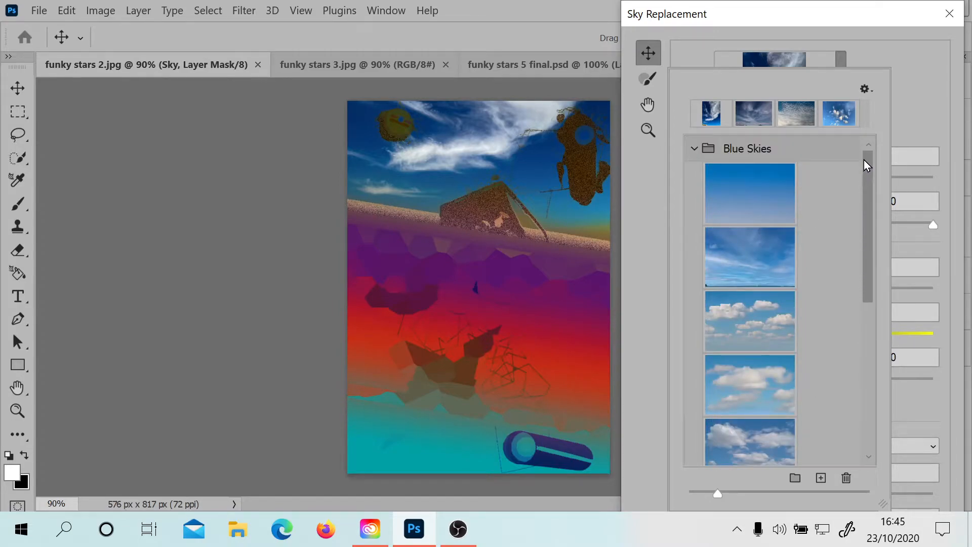
click(695, 148)
click(695, 175)
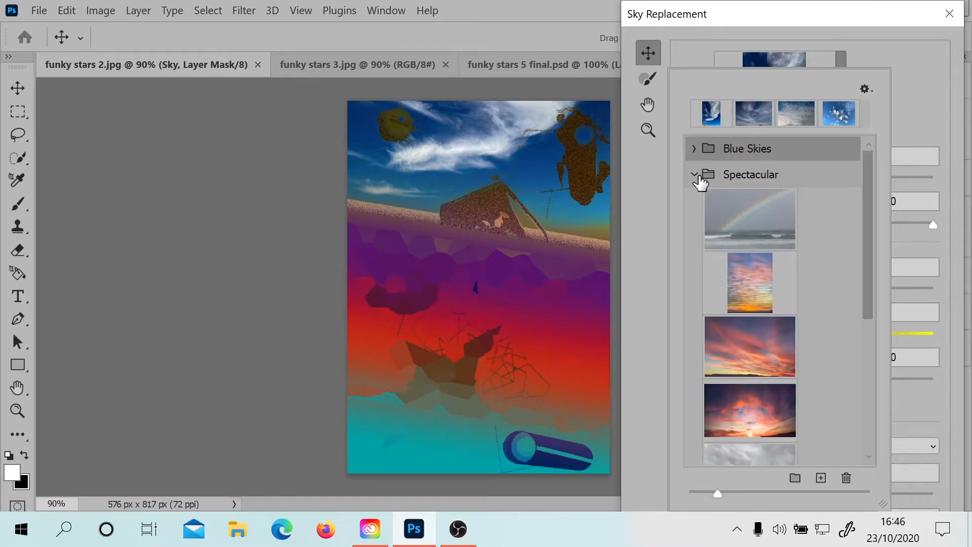
click(731, 215)
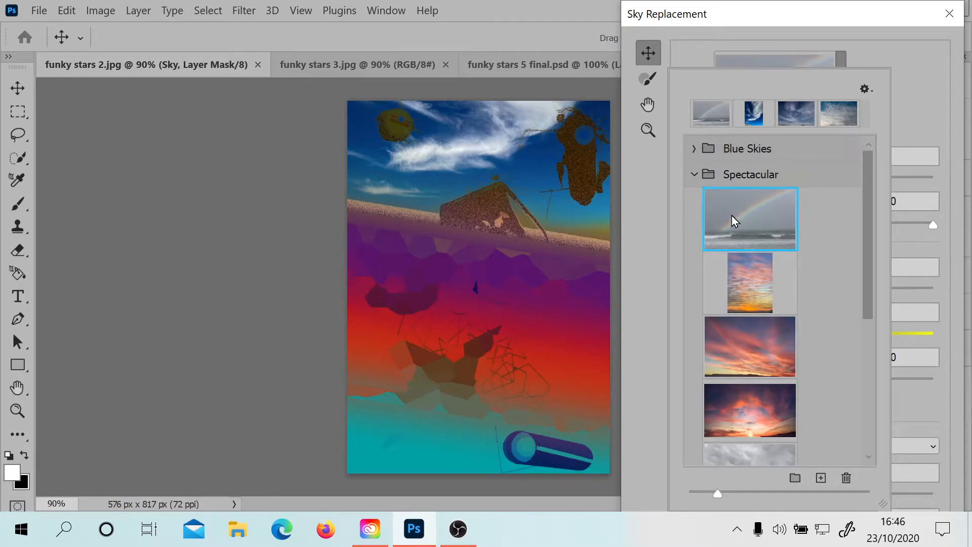
click(746, 280)
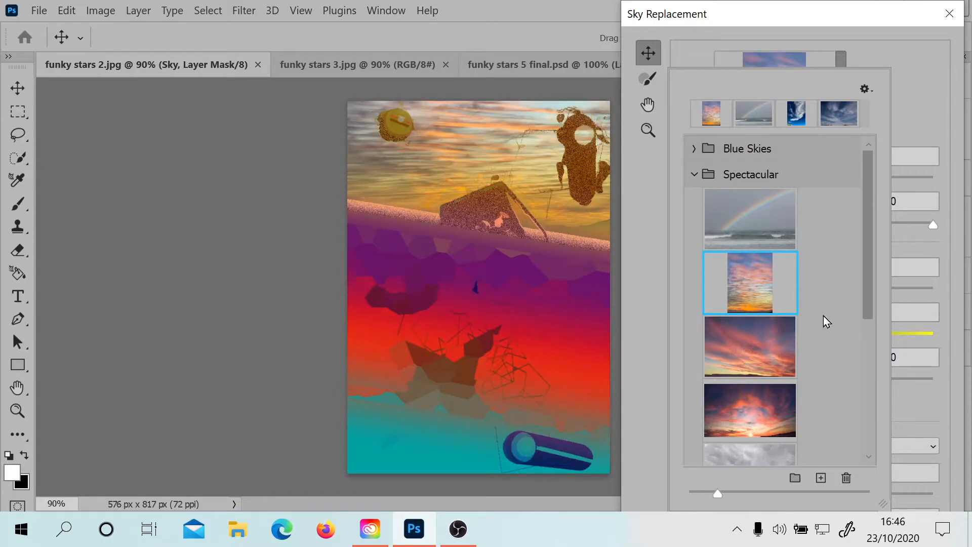
drag(867, 281, 868, 310)
click(762, 289)
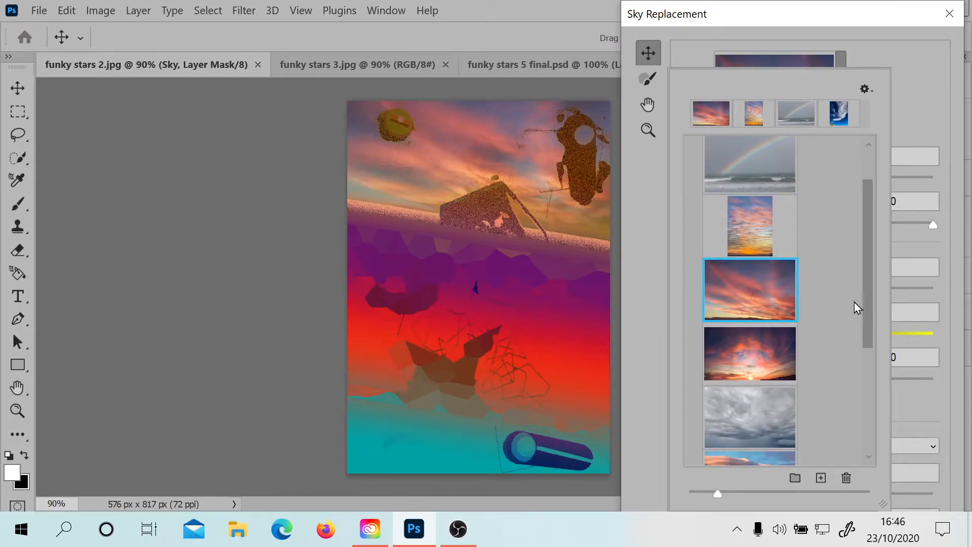
Try the Spectacular group's fiery sunburst, grey overcast and pink-and-blue cloud skies on the artwork
drag(869, 293, 860, 325)
click(749, 295)
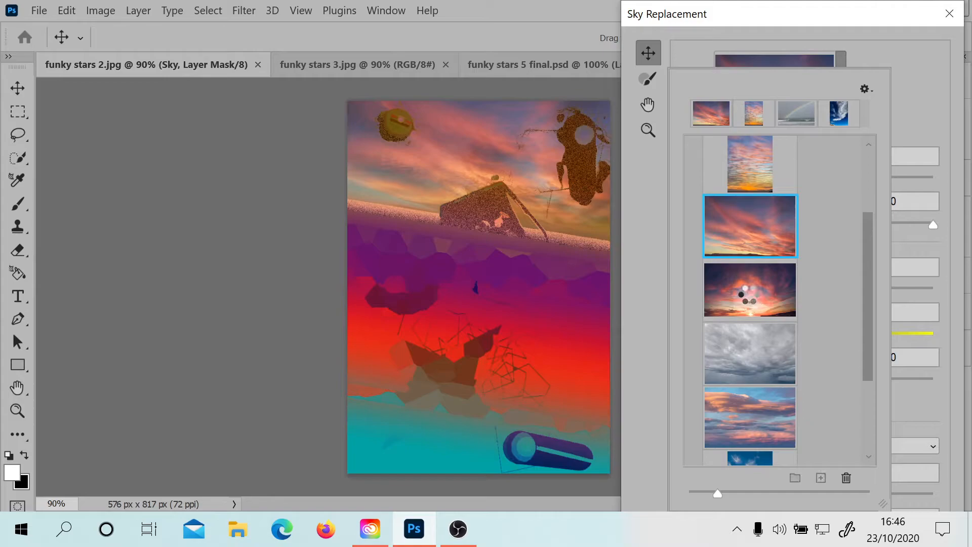
click(732, 350)
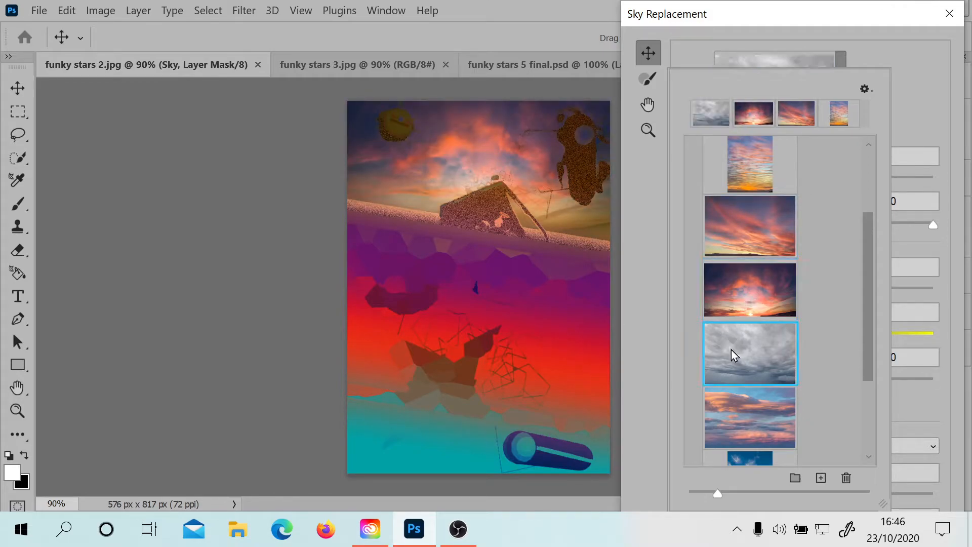
drag(872, 297, 863, 367)
click(724, 289)
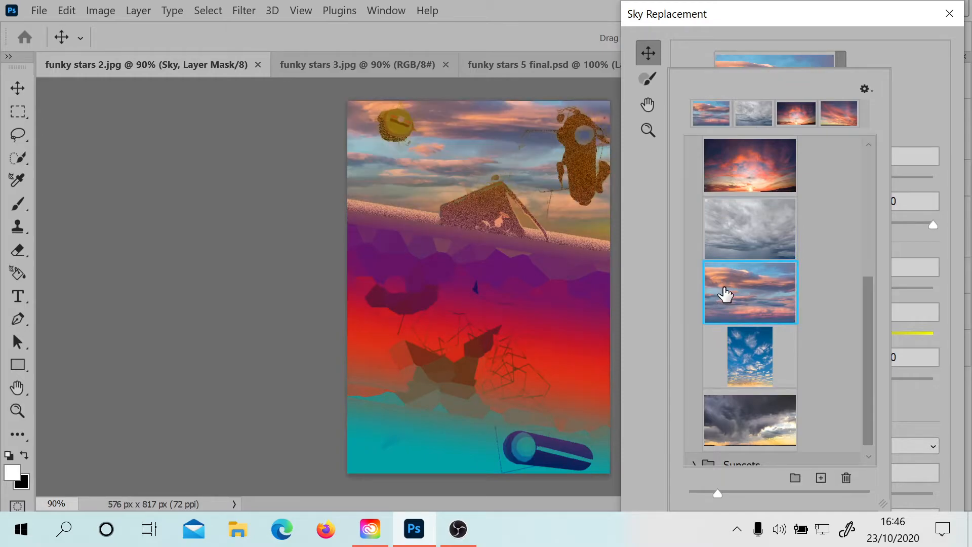
Try the last two Spectacular presets: the portrait-format blue sky with golden clouds and the dark storm sky
scroll(872, 302, down, 1)
click(764, 357)
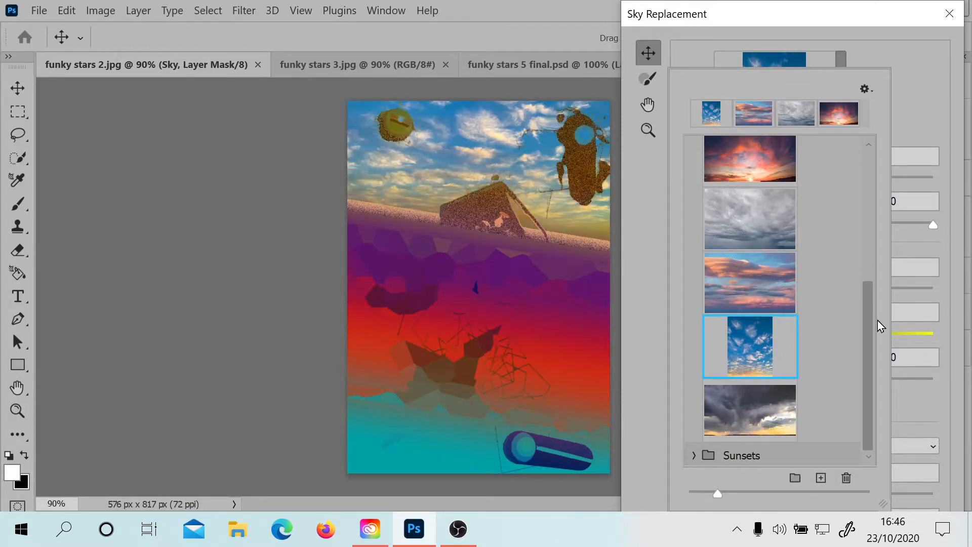
click(760, 405)
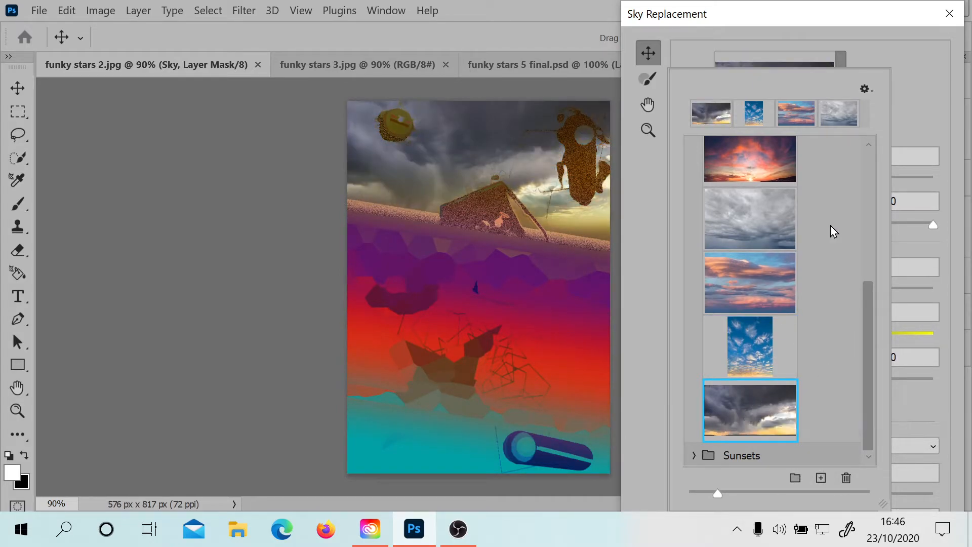
Expand the Sunsets group and try its first four skies: dark cloud bands, scattered golden clouds, glowing orange clouds and pale clouds over trees
click(693, 455)
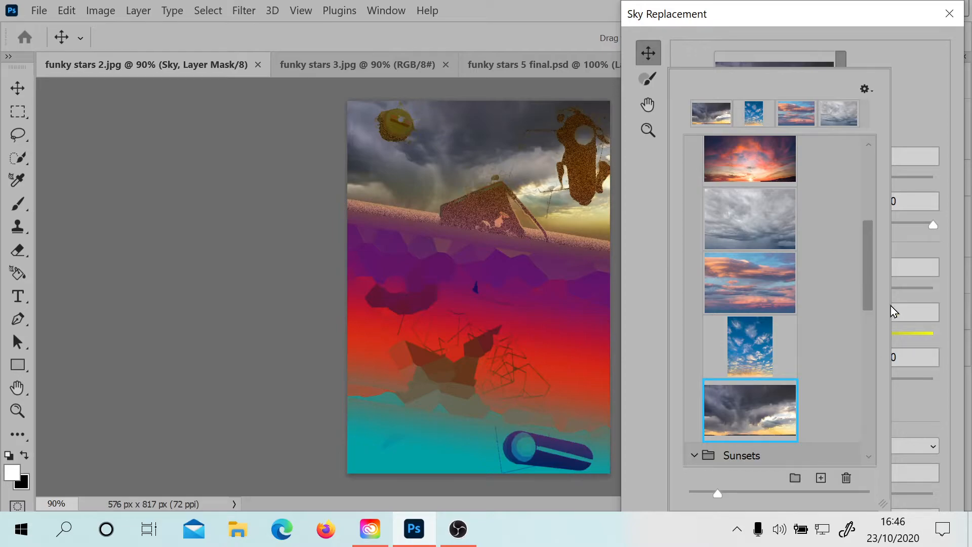
drag(861, 279, 861, 350)
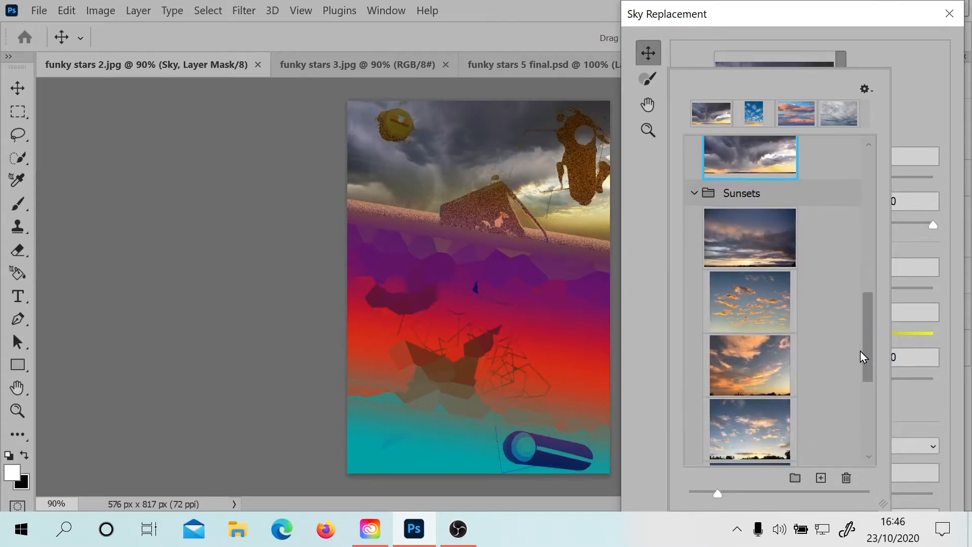
click(746, 239)
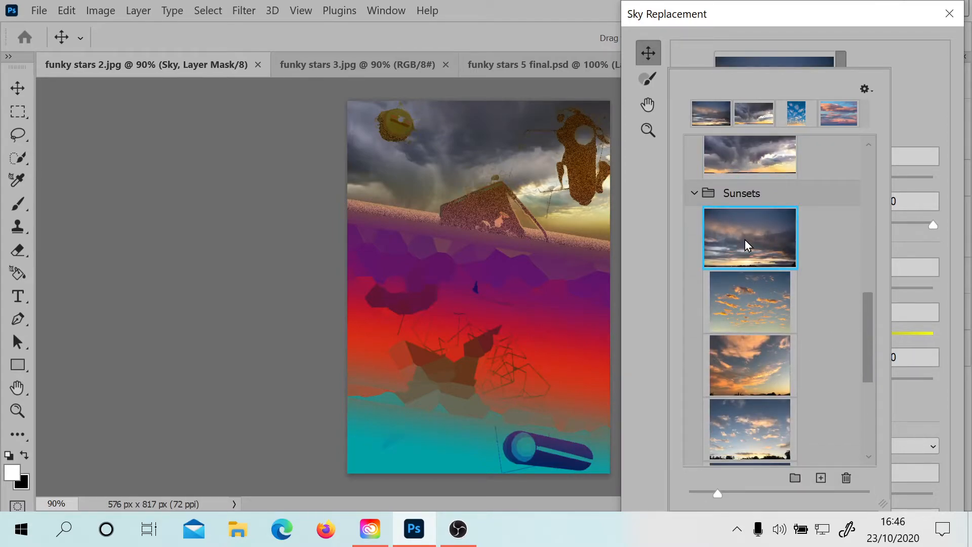
click(745, 308)
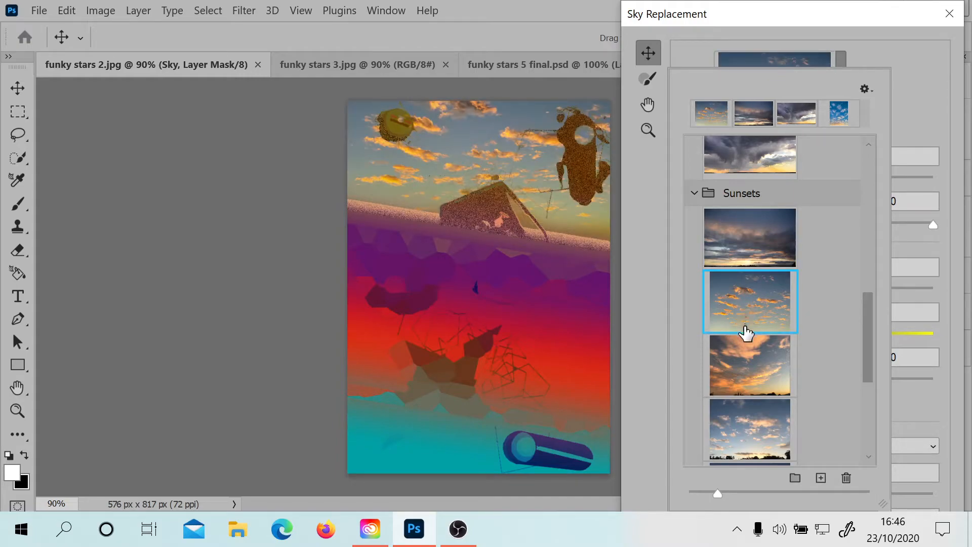
click(748, 388)
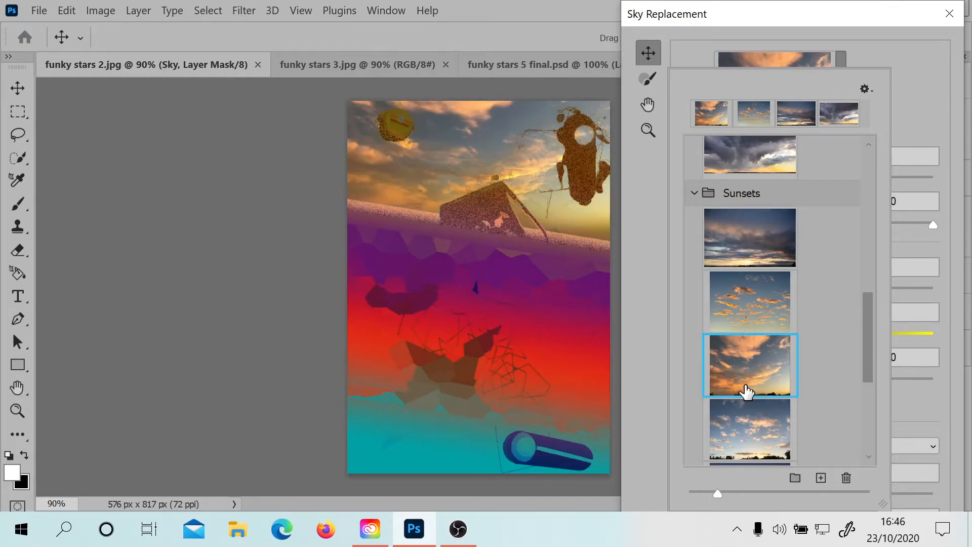
click(738, 431)
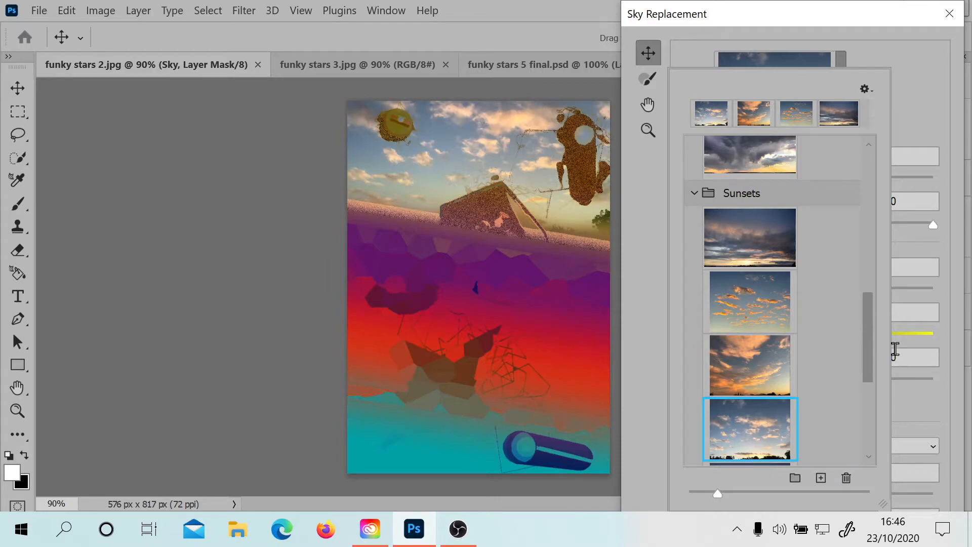
Try the remaining Sunsets presets: the pink-streaked dusk, soft peach cloud, dark purple dusk and clear blue-to-orange gradient
drag(872, 323, 861, 372)
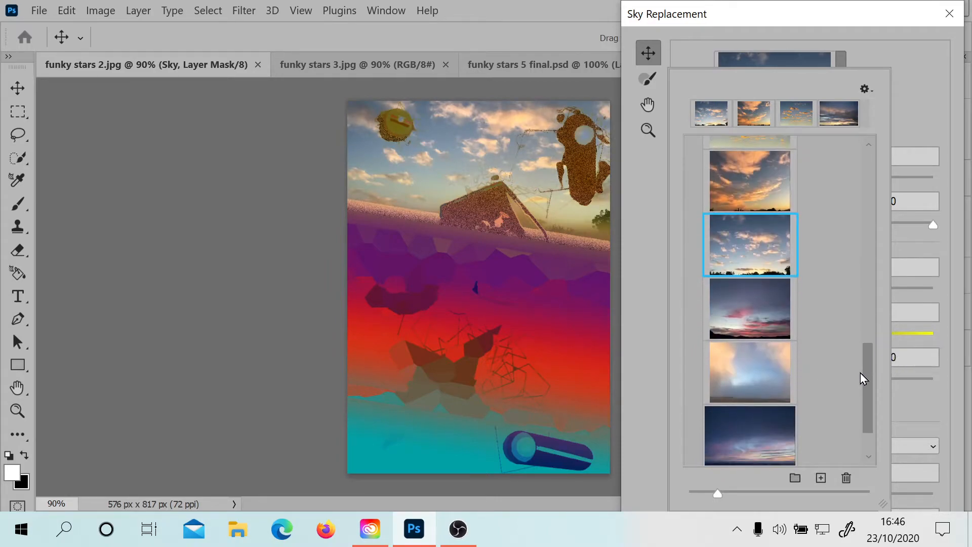
click(727, 304)
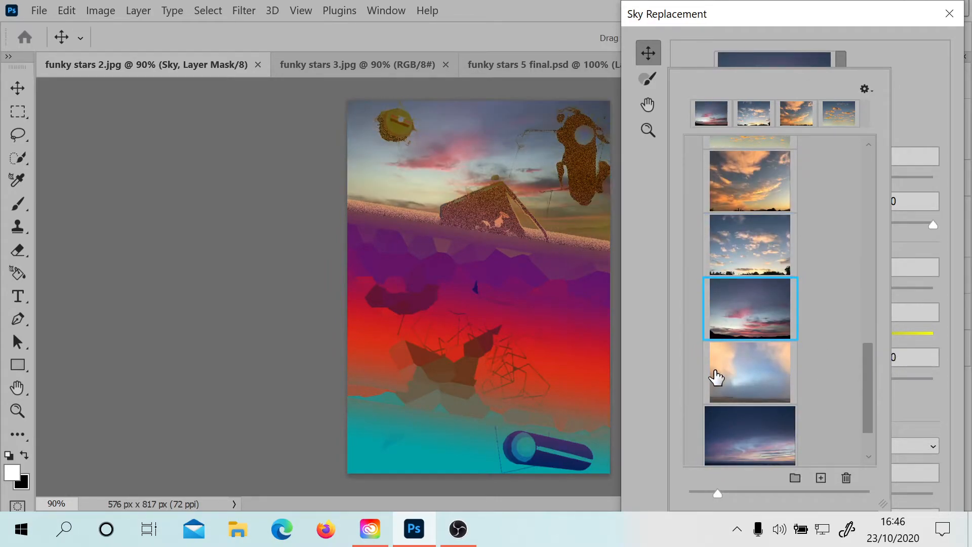
click(731, 379)
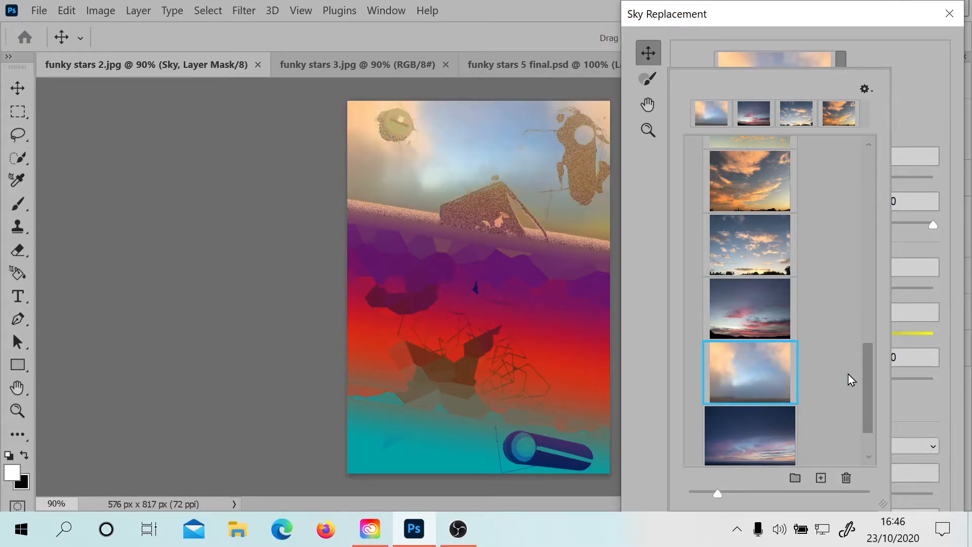
scroll(867, 379, down, 1)
click(734, 383)
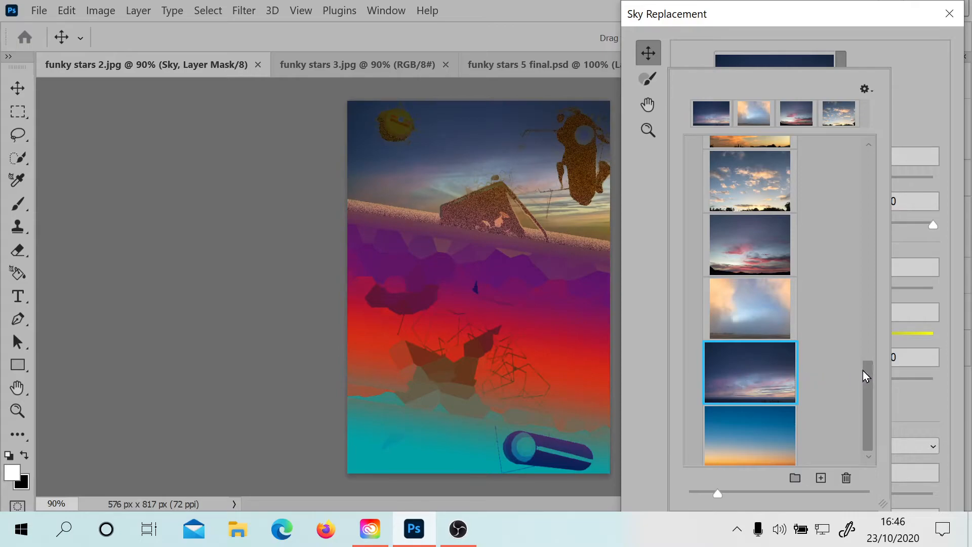
click(751, 454)
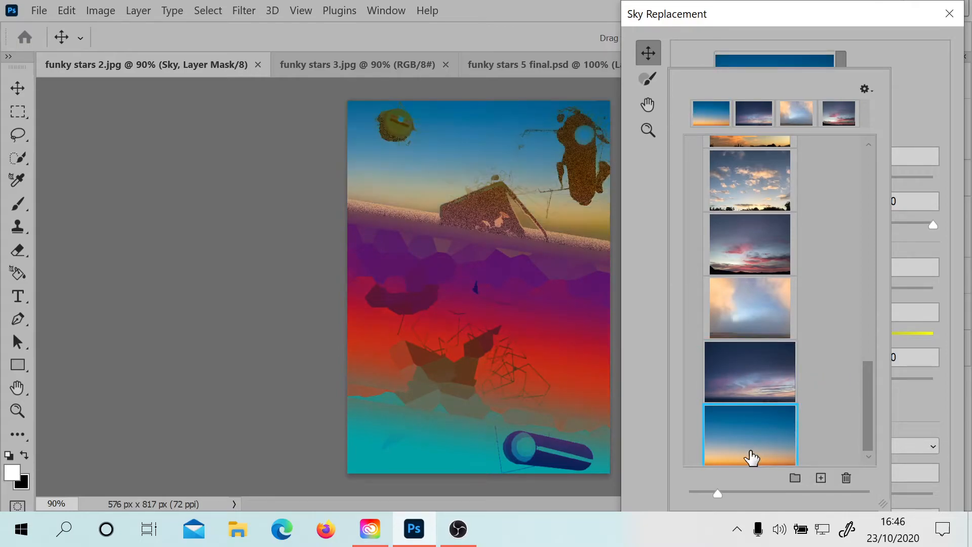
Look through the sky preset management commands, such as importing and exporting skies, and close the preset picker
drag(872, 397, 881, 207)
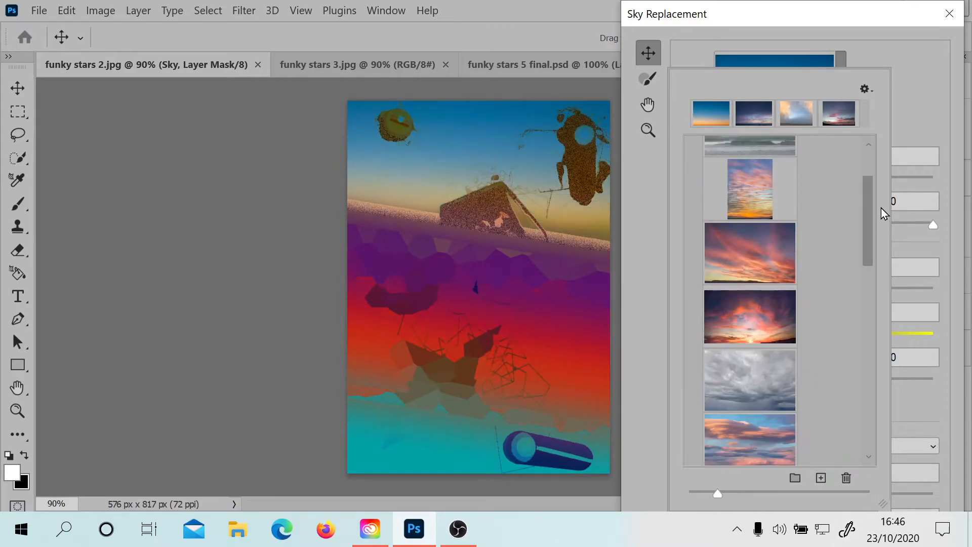
click(868, 91)
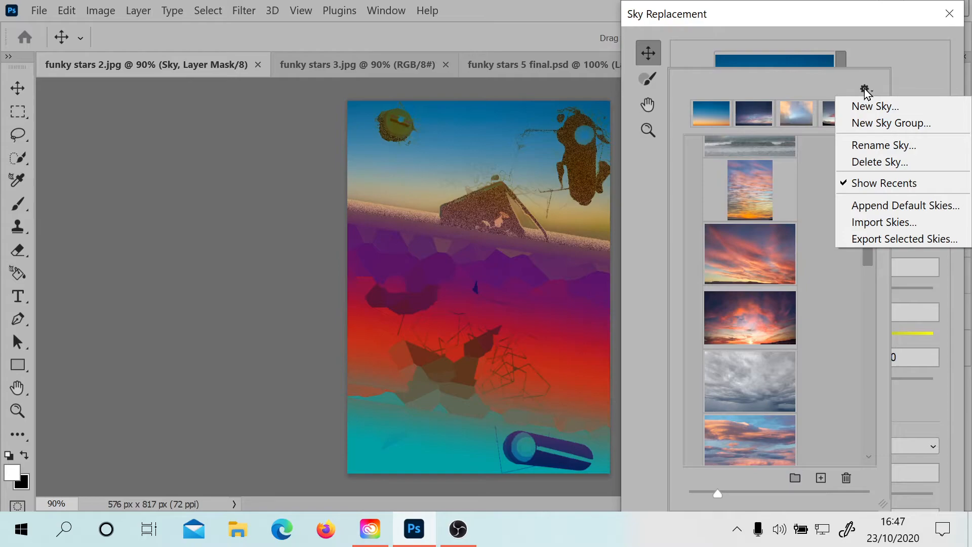
click(865, 90)
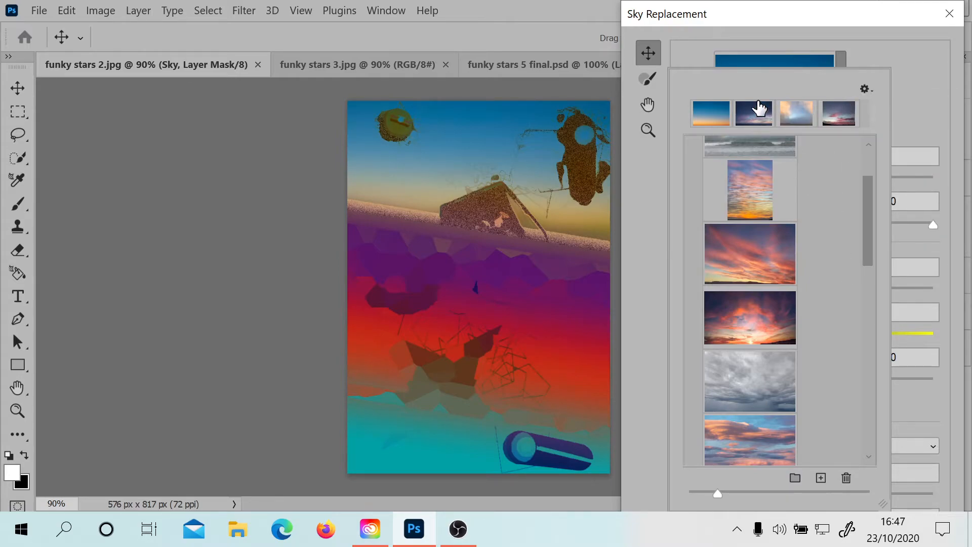
click(514, 4)
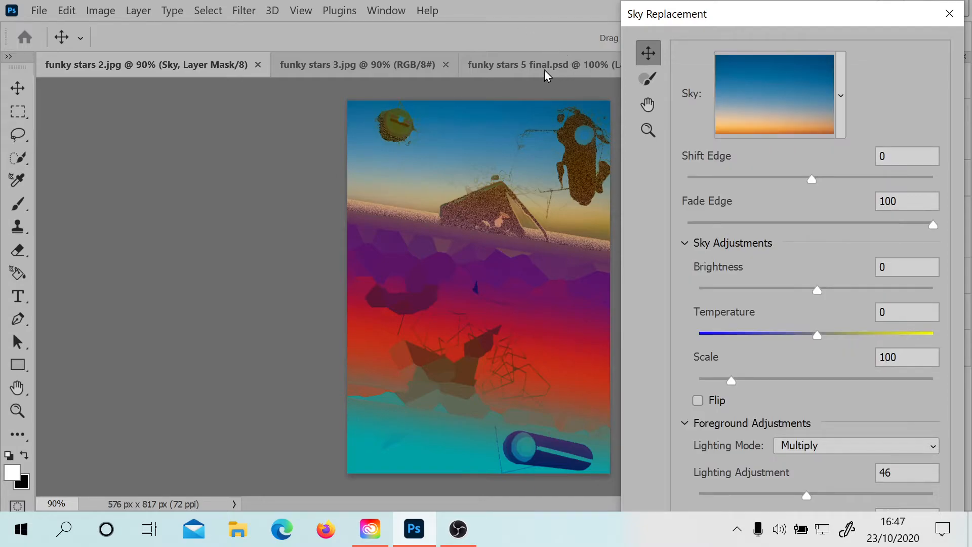
Dismiss Sky Replacement without applying it, view funky stars 5 final.psd, and show funky stars 3.jpg at 100%
click(949, 13)
click(505, 67)
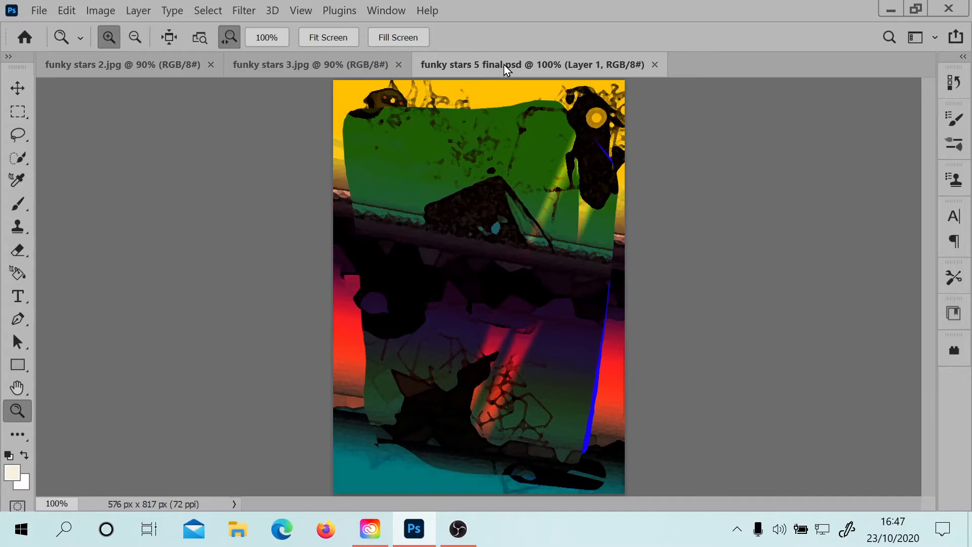
click(322, 67)
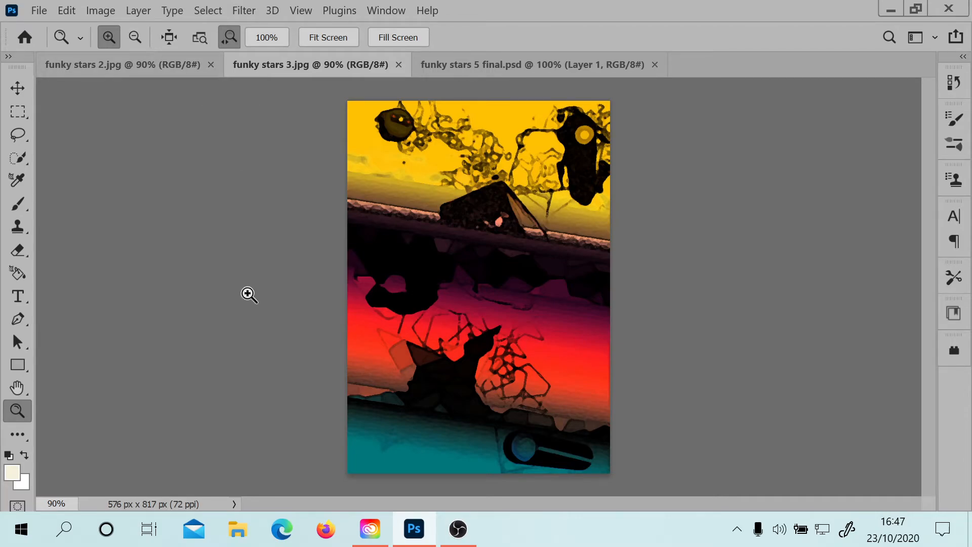
click(57, 503)
key(Return)
Open Sky Replacement on funky stars 3.jpg and choose the Blue Skies preset with a cluster of small white clouds on deep blue
click(62, 11)
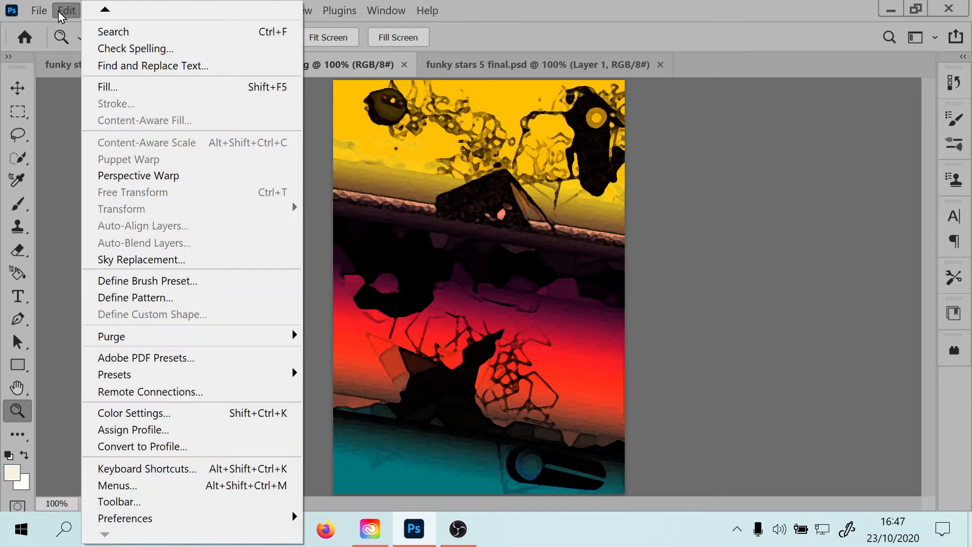
click(179, 260)
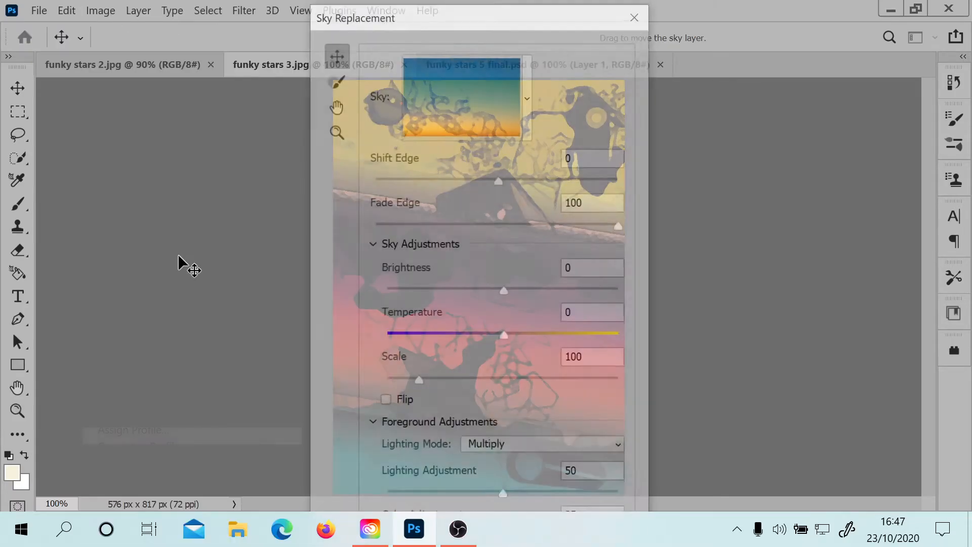
drag(458, 11, 741, 20)
click(866, 97)
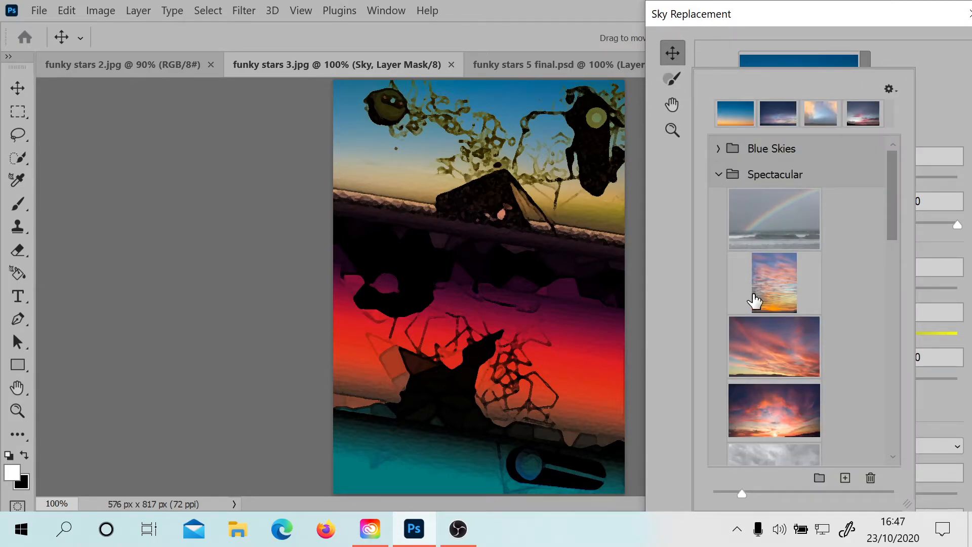
click(718, 148)
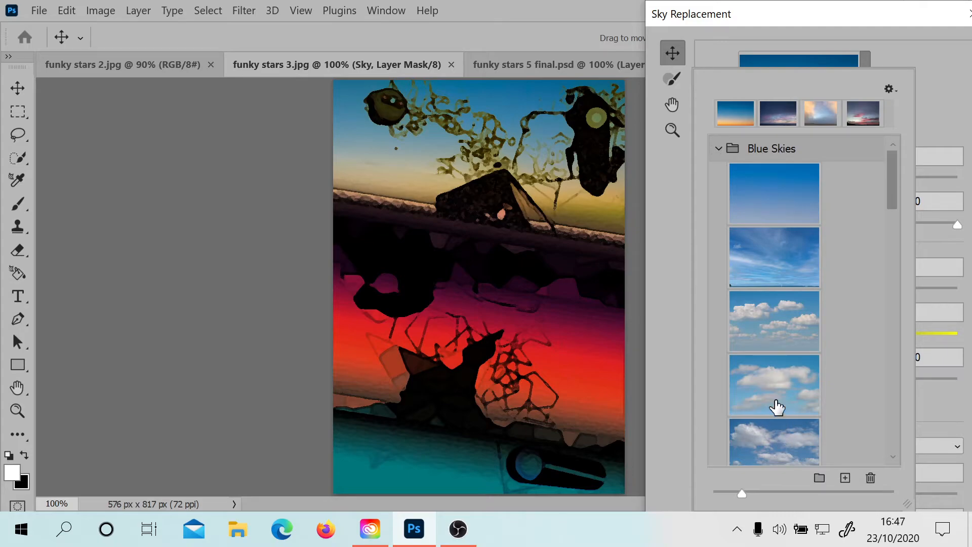
drag(891, 206, 891, 260)
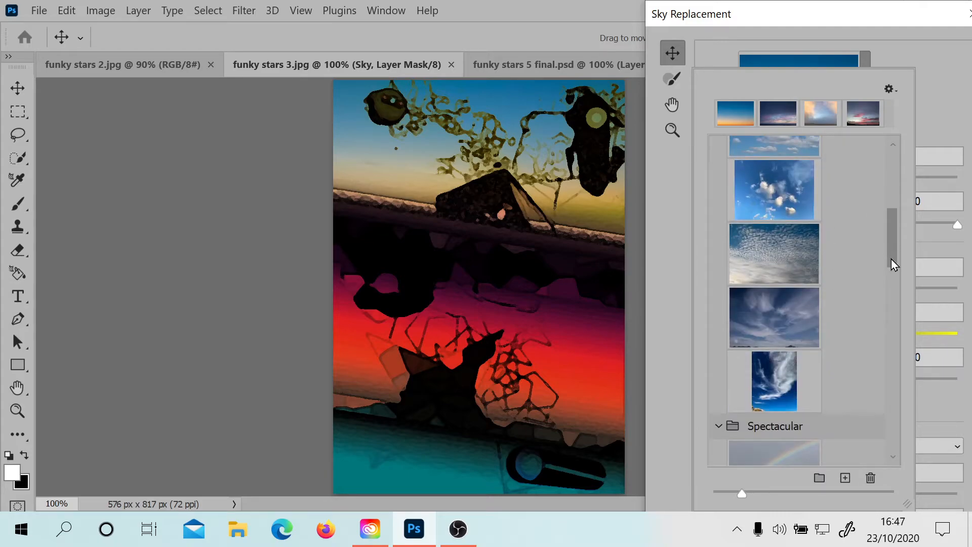
click(785, 188)
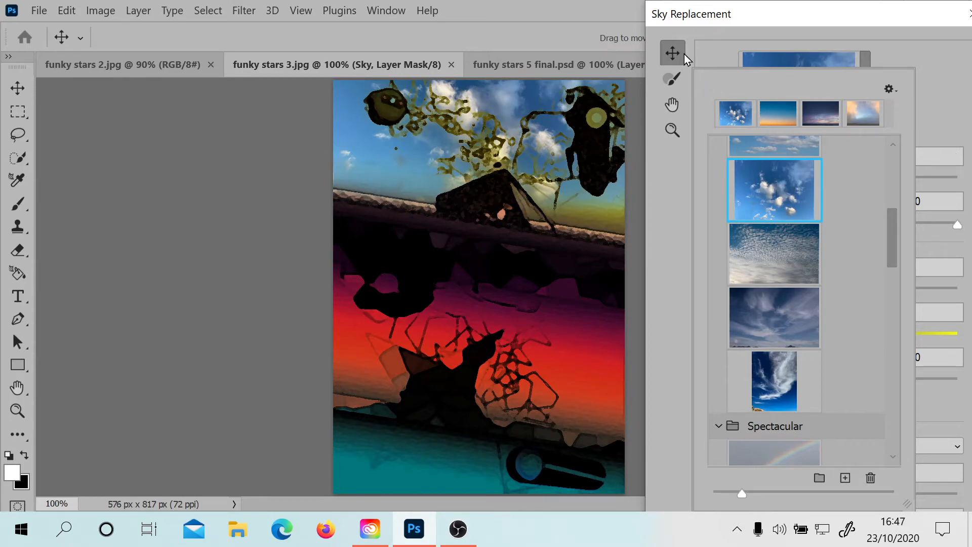
Try Shift Edge values of 53, 100 and -100 on the replaced sky
click(713, 59)
click(837, 180)
drag(840, 177, 868, 177)
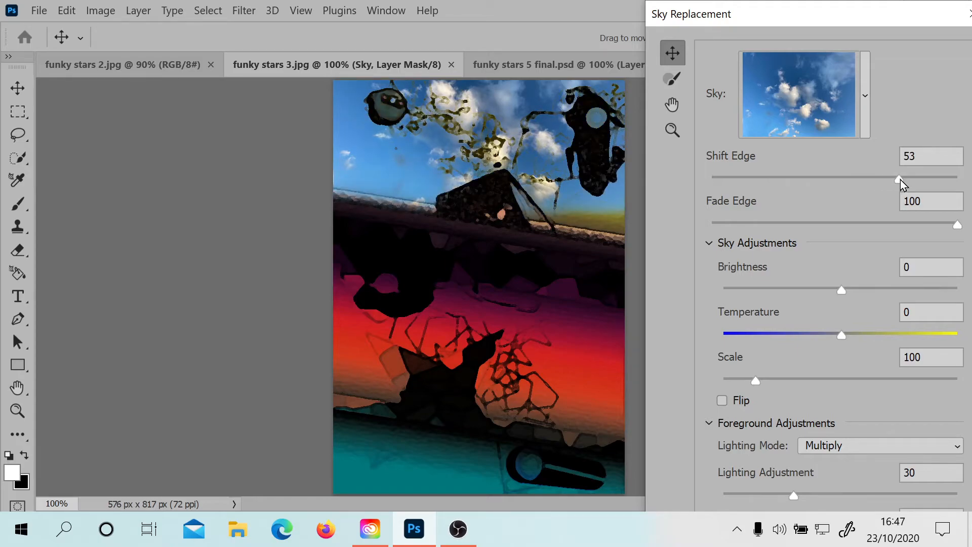
drag(902, 183, 965, 185)
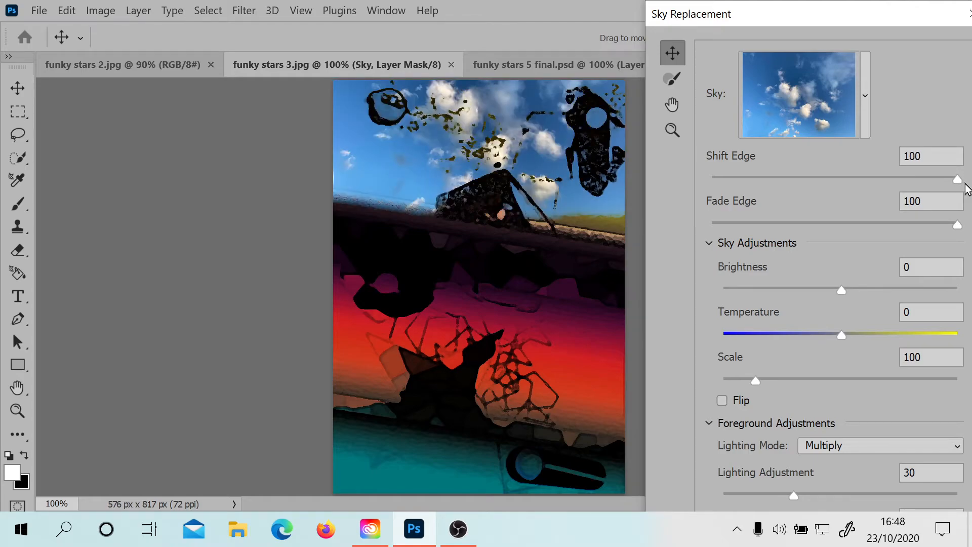
drag(966, 187, 957, 161)
drag(841, 176, 653, 177)
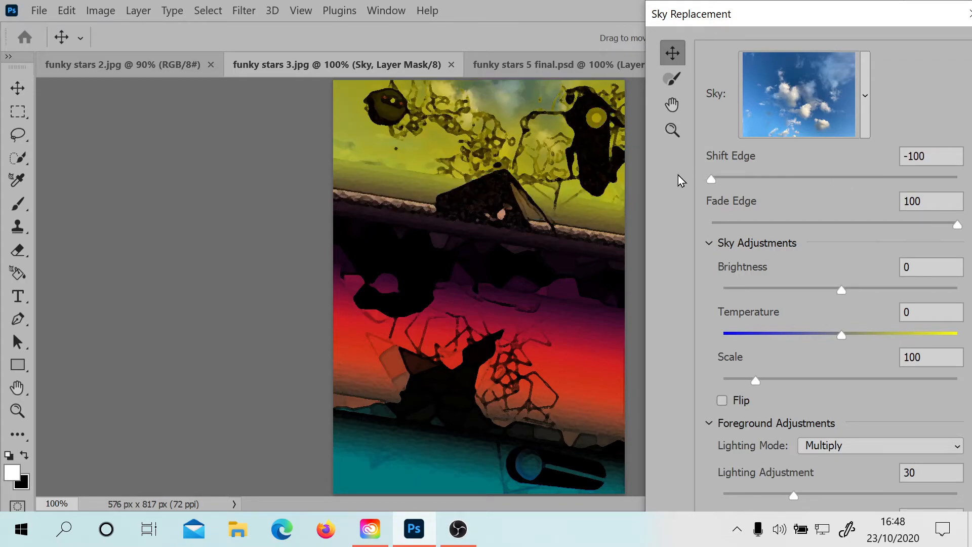
Set Shift Edge back to 0 and apply the sky replacement
click(850, 177)
click(952, 164)
key(Return)
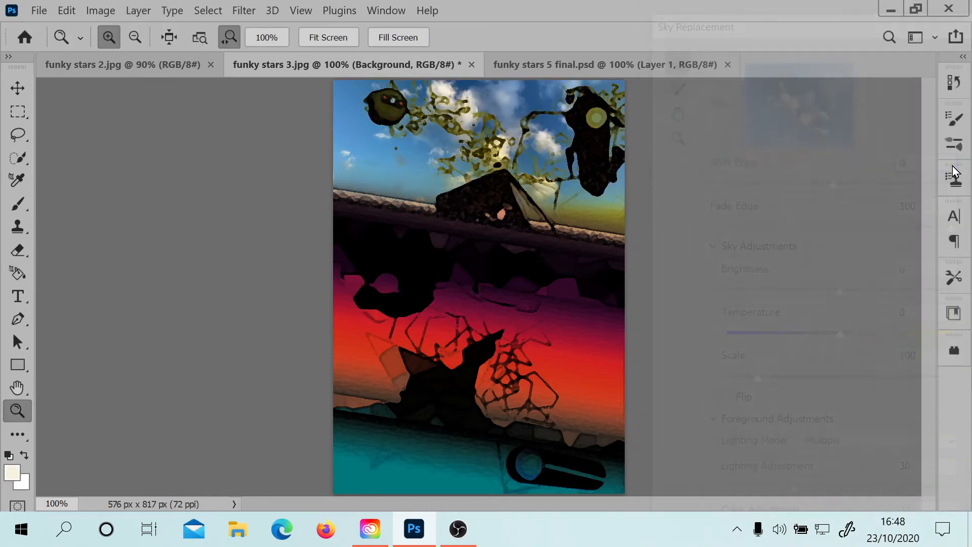
Reopen Sky Replacement on funky stars 3.jpg, uncover the artwork and set the sky's brightness to 80
click(65, 11)
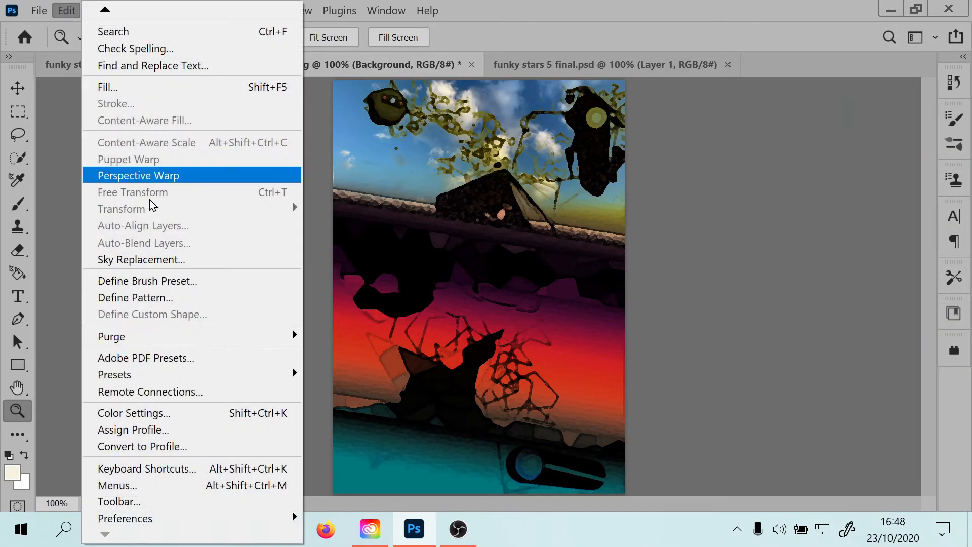
click(135, 260)
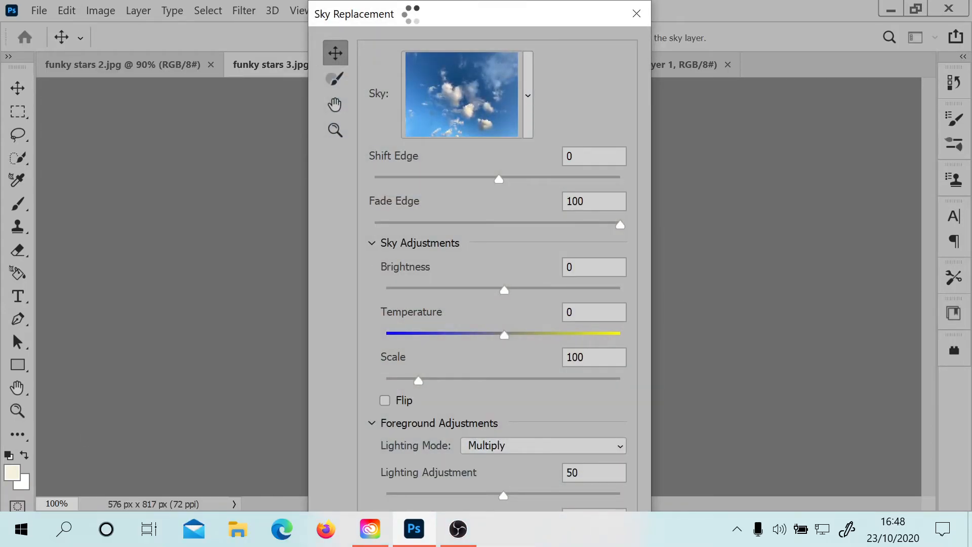
drag(417, 21, 746, 20)
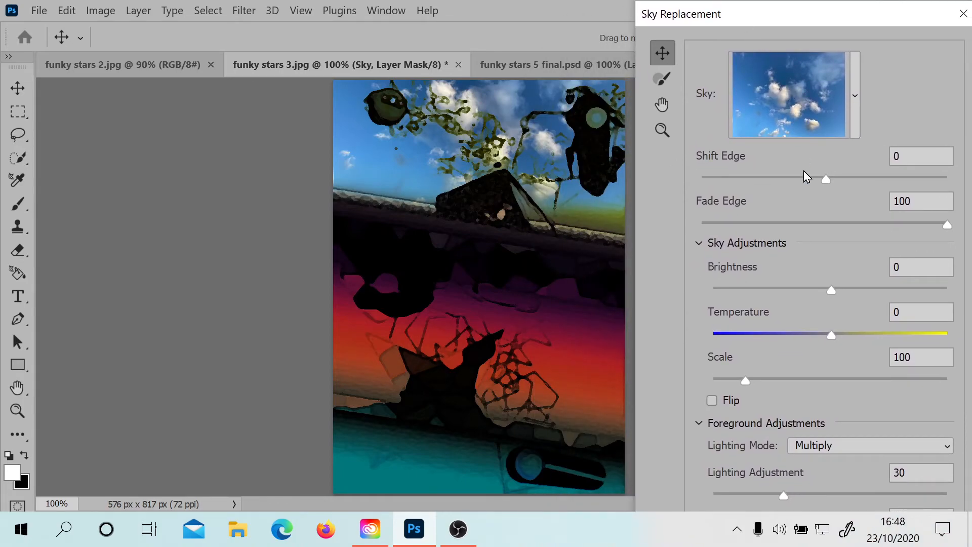
drag(836, 290, 856, 289)
drag(923, 289, 925, 293)
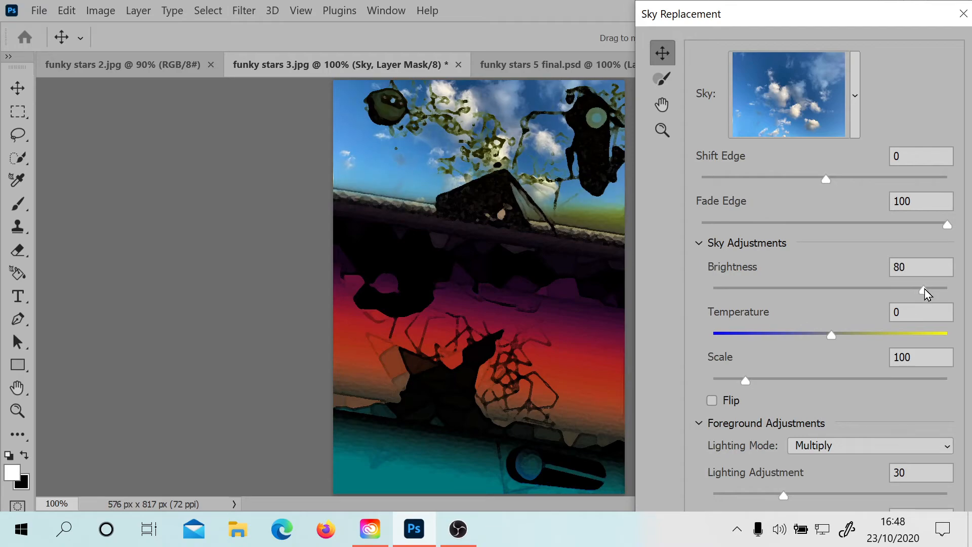
Set the sky's temperature to 89 and its scale to 312, and flip the sky
drag(831, 336, 935, 339)
drag(745, 380, 867, 382)
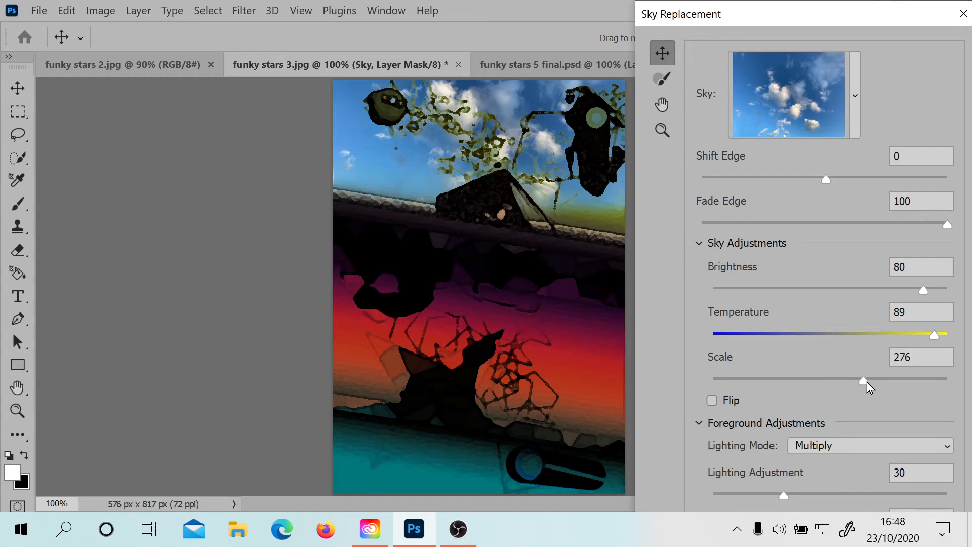
click(712, 401)
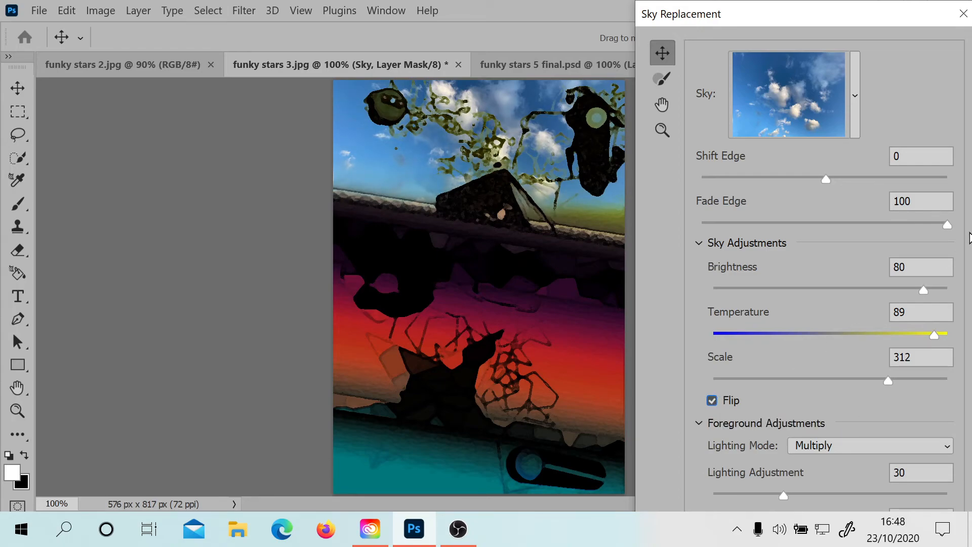
Examine the dialog's Sky Brush, Hand, Zoom and Sky Move tools, leaving the Sky Brush active
click(662, 80)
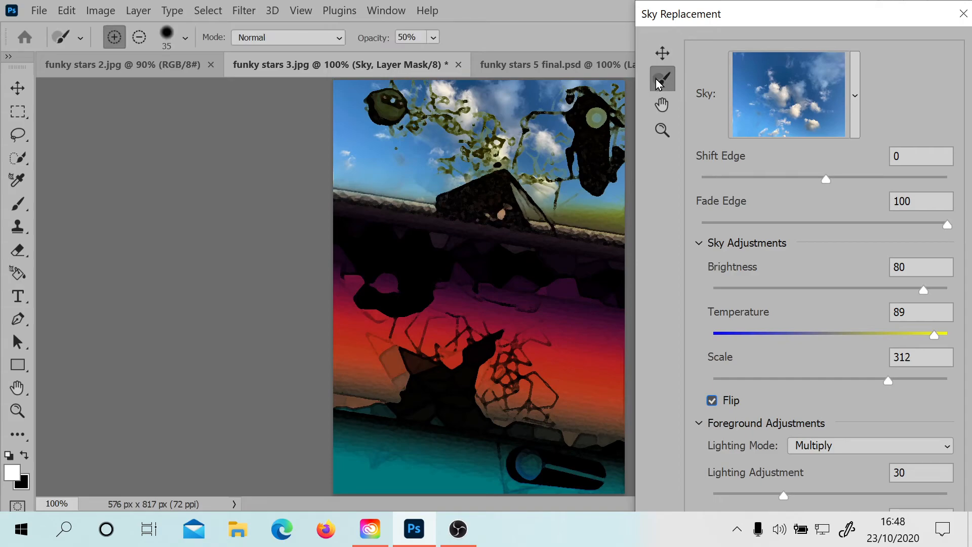
click(662, 107)
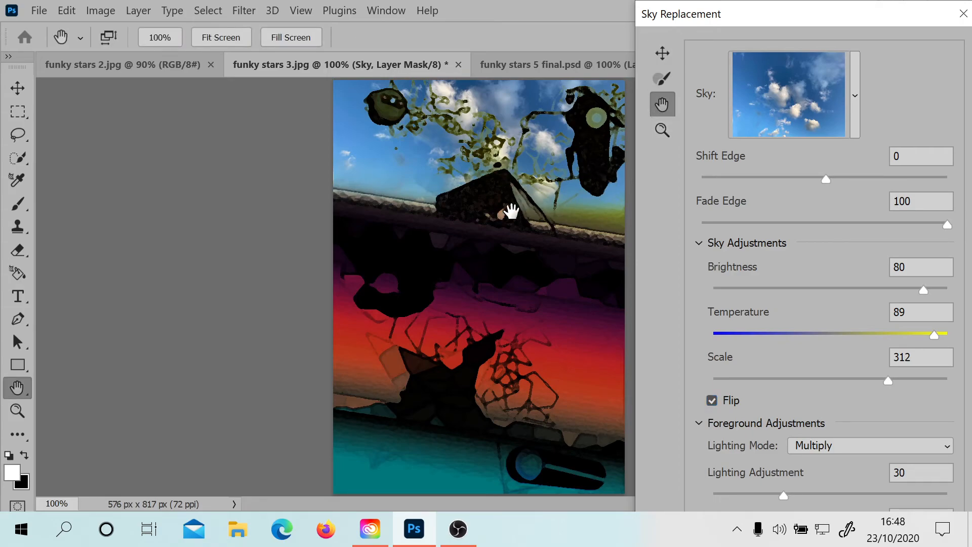
click(659, 131)
click(663, 78)
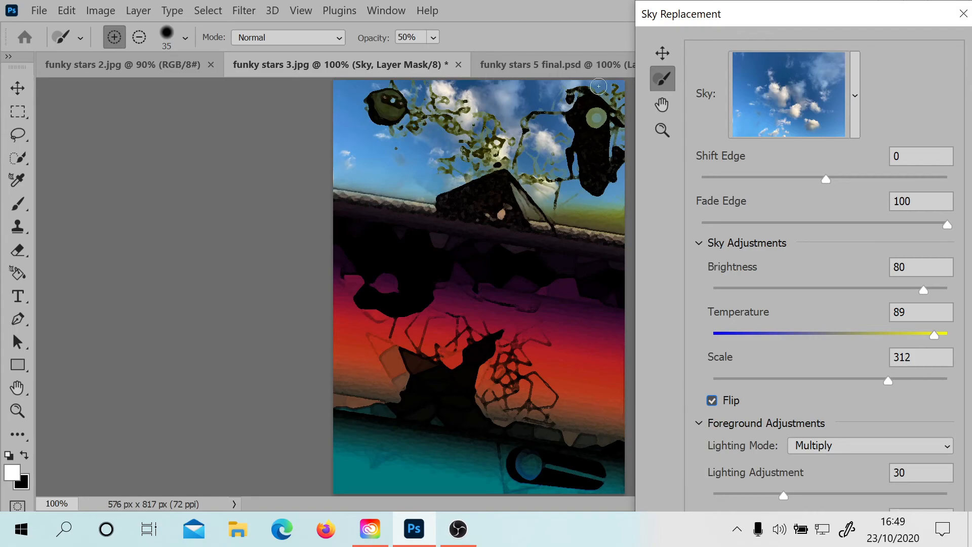
click(662, 53)
click(662, 78)
Try the dark purple dusk from the Sunsets presets and choose the clear blue-to-orange gradient sky
click(855, 101)
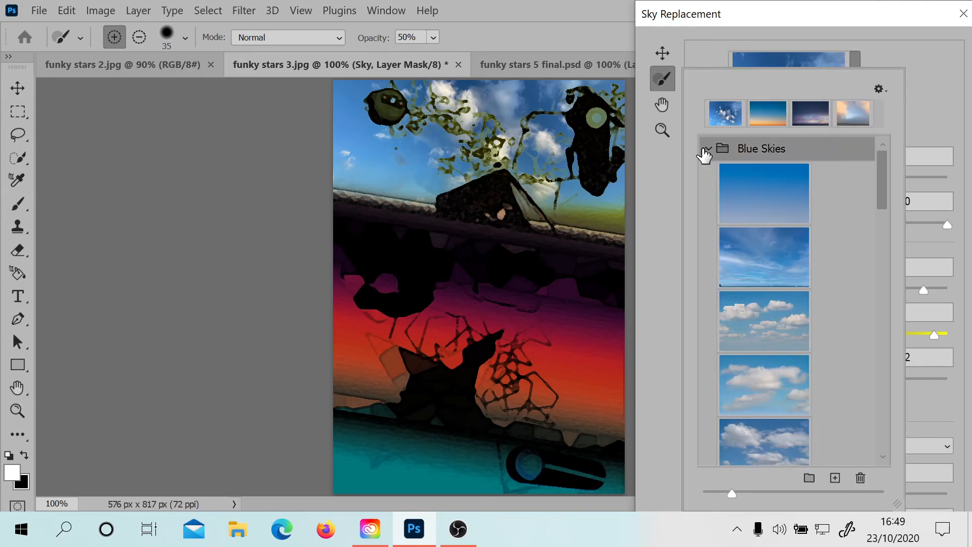
click(709, 149)
drag(881, 201, 879, 476)
click(751, 363)
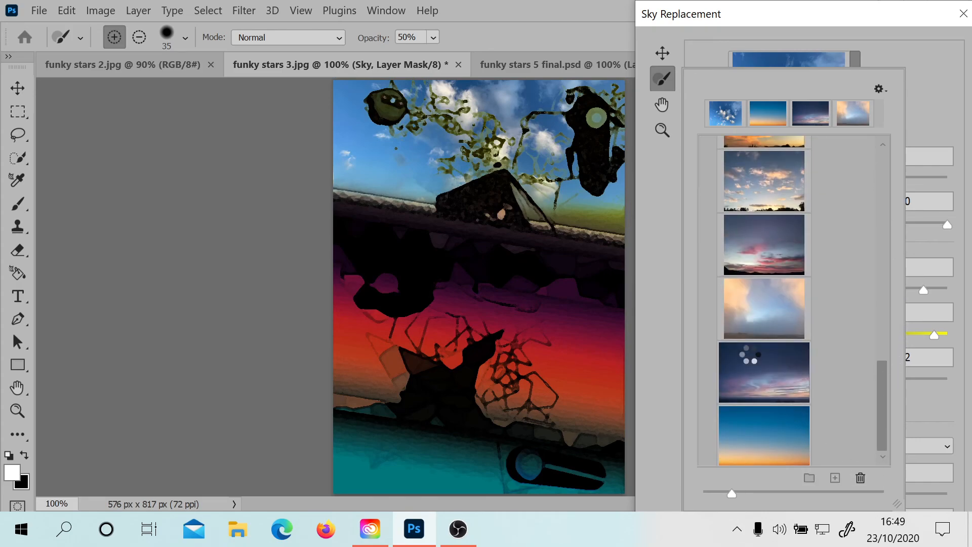
click(773, 438)
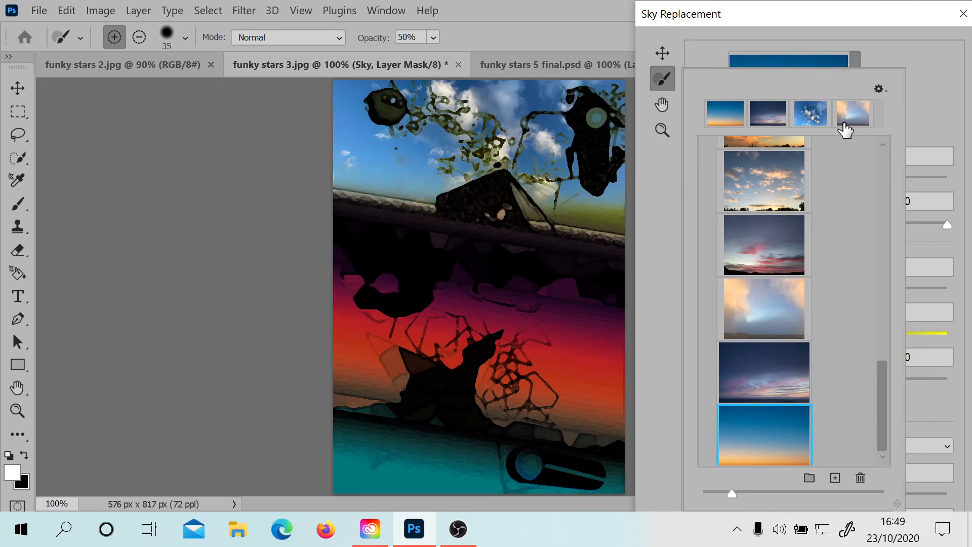
click(724, 49)
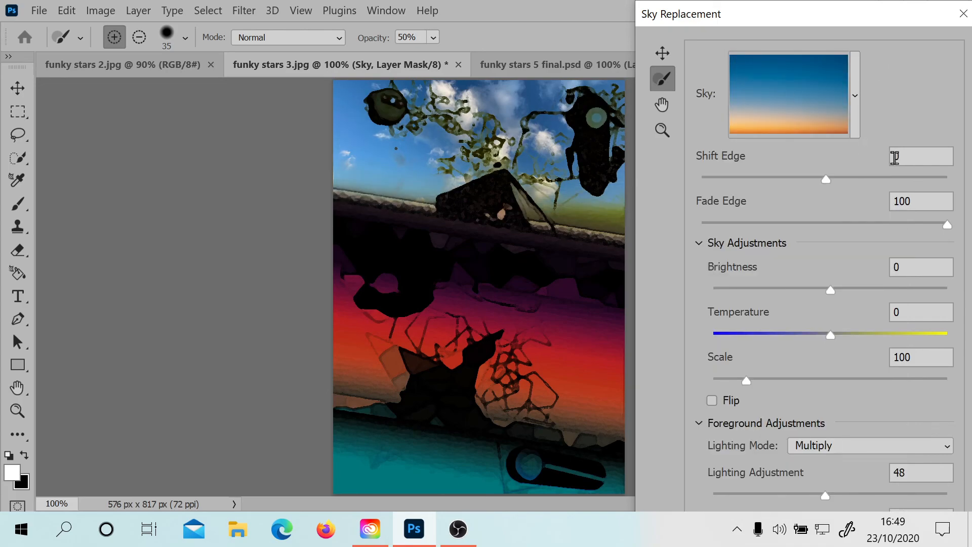